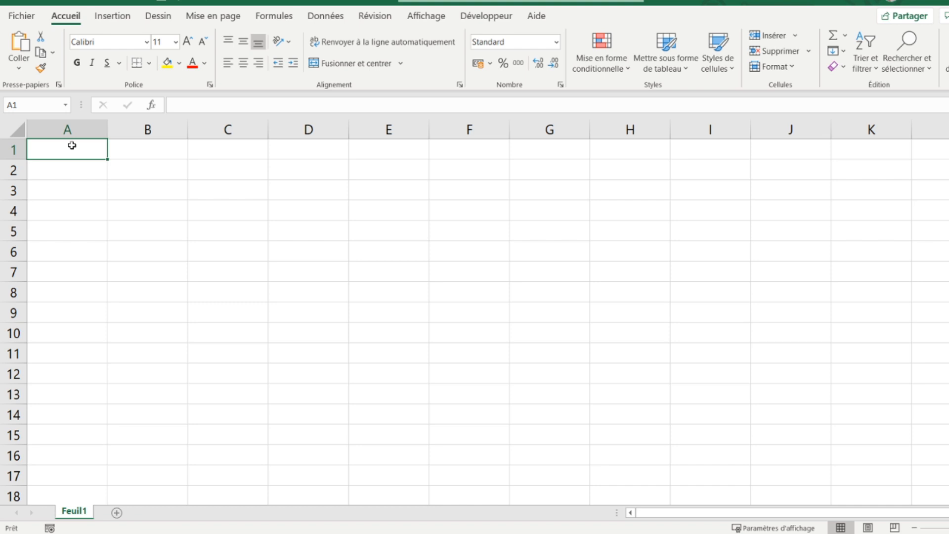
Enter the title "Chiffres d'affaires" in B2 and the column header "Vendeurs" in B3
key(Down)
key(Right)
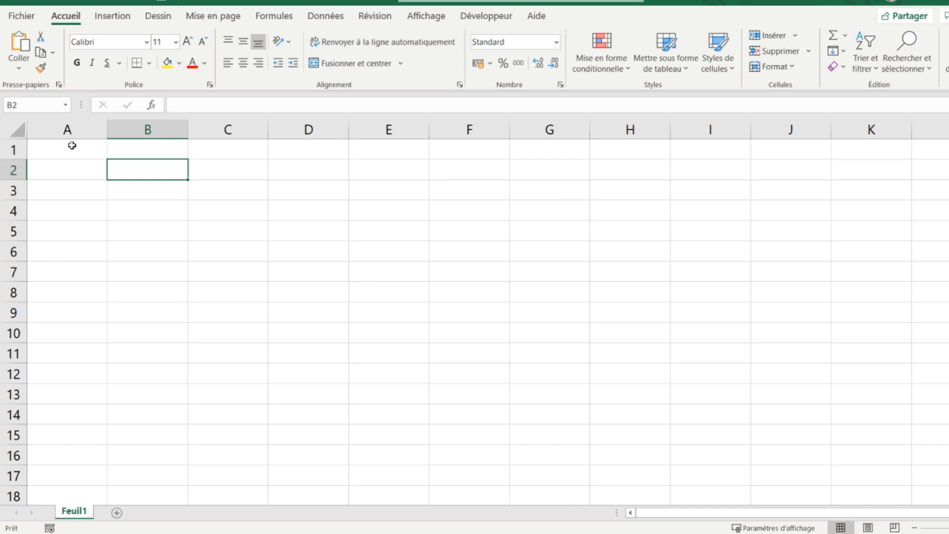
text(C)
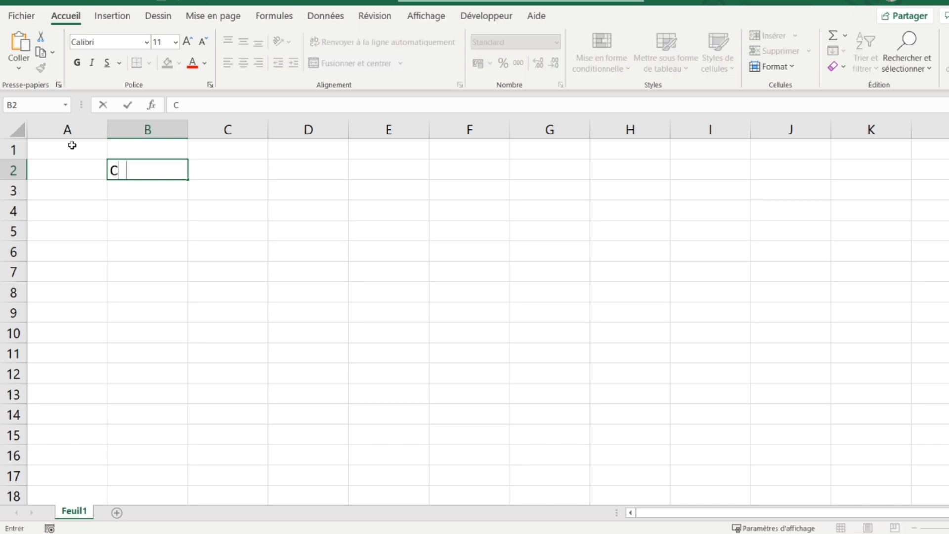
text(hiffres d)
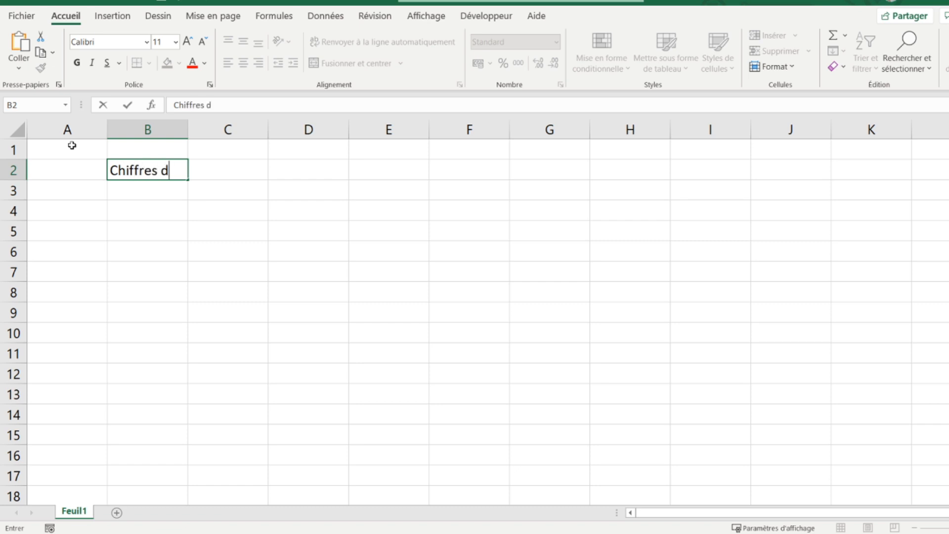
text('affaires)
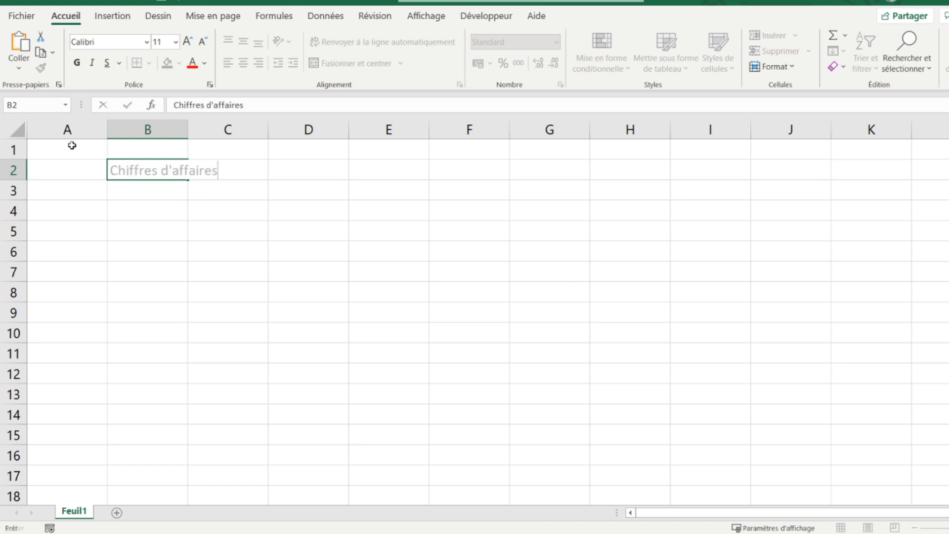
key(Return)
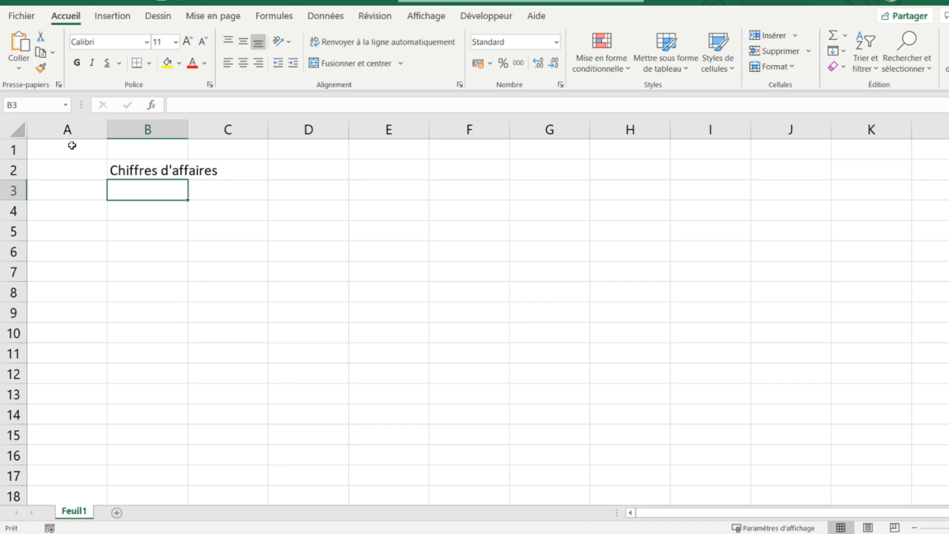
text(Vebd)
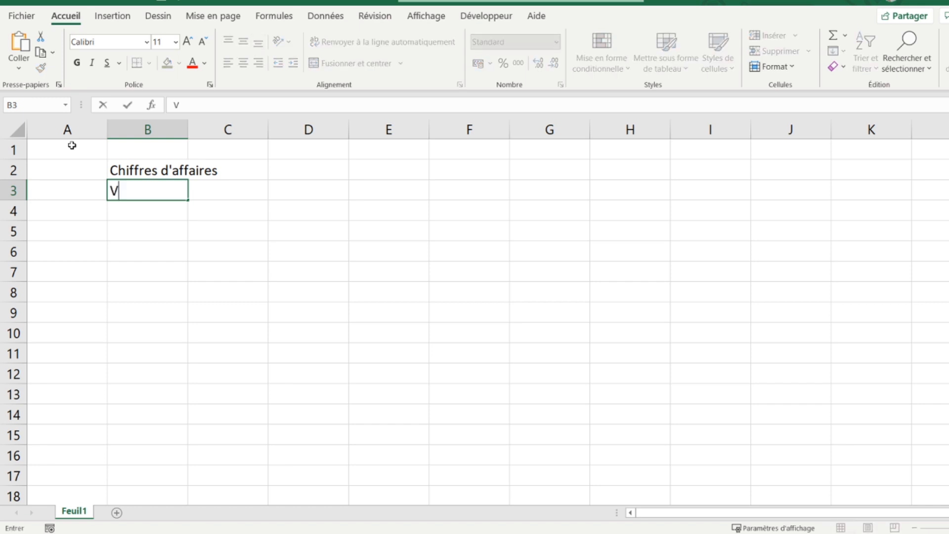
key(BackSpace)
key(BackSpace)
text(ndeurs)
key(Return)
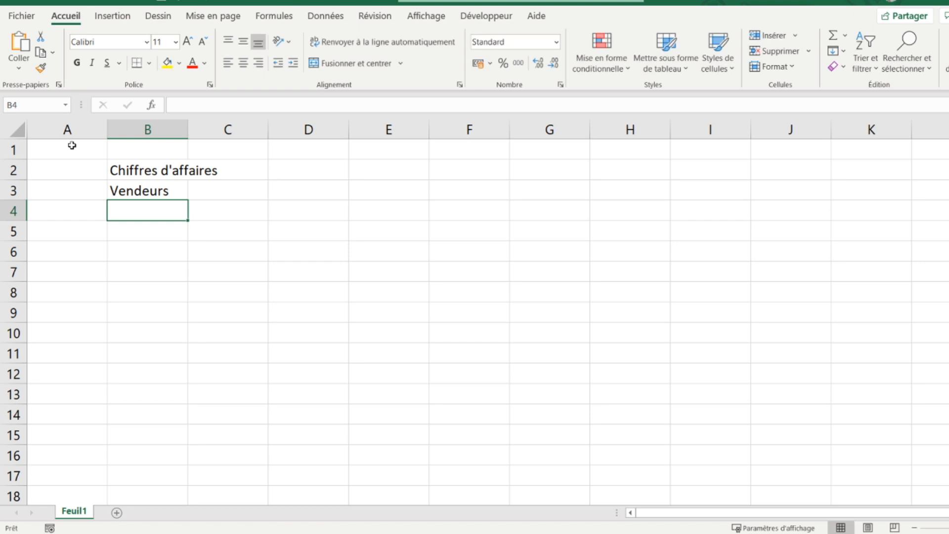
List the five salespeople's first names in cells B4 to B8, under the Vendeurs header
text(Jacques)
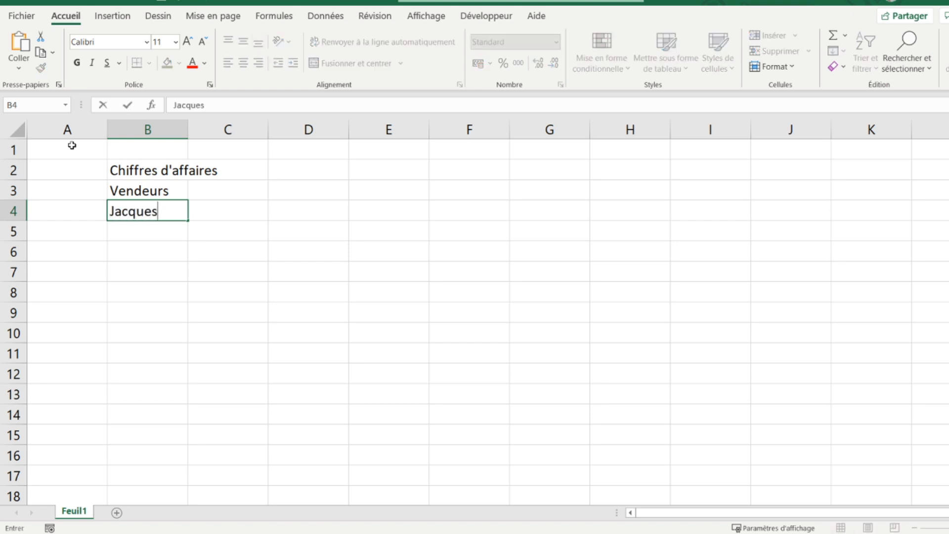
key(Return)
text(Jean)
key(Return)
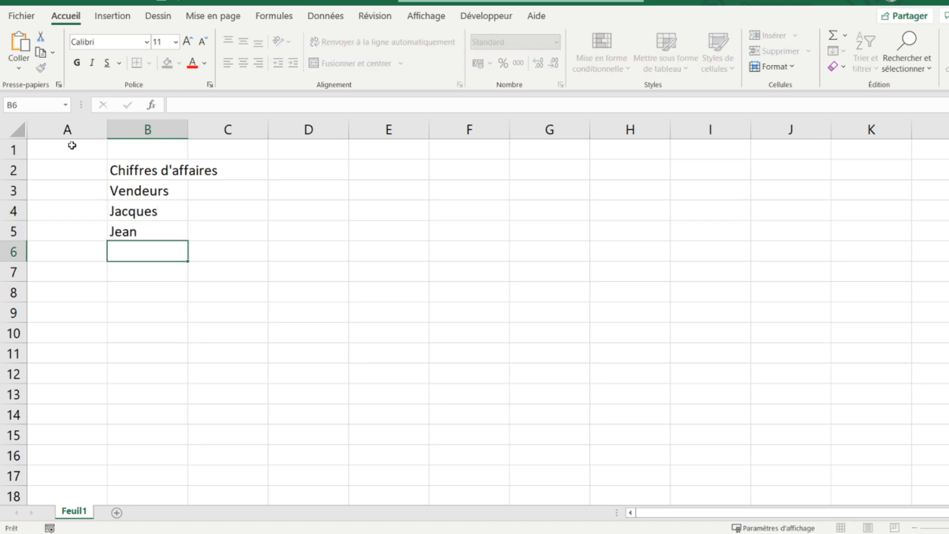
text(Paul)
key(Return)
text(Pierre)
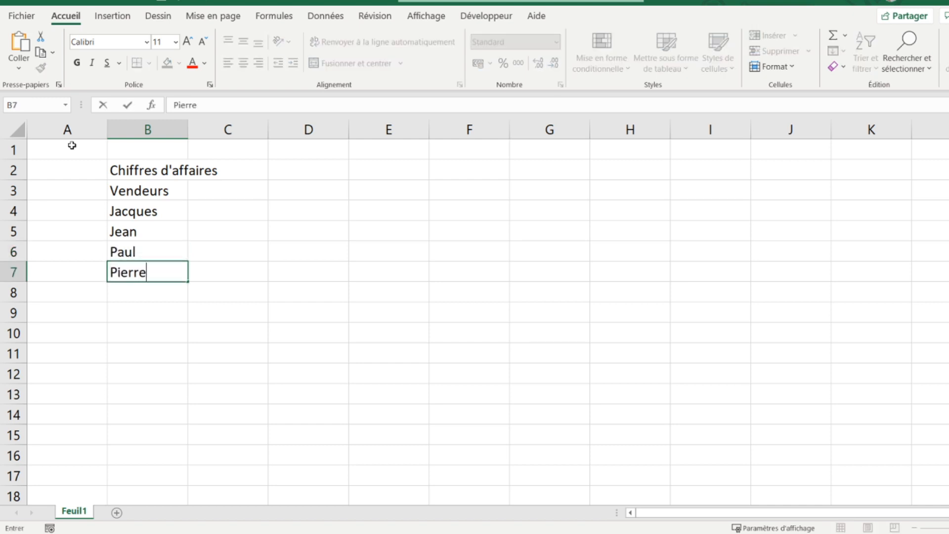
key(Return)
text(José)
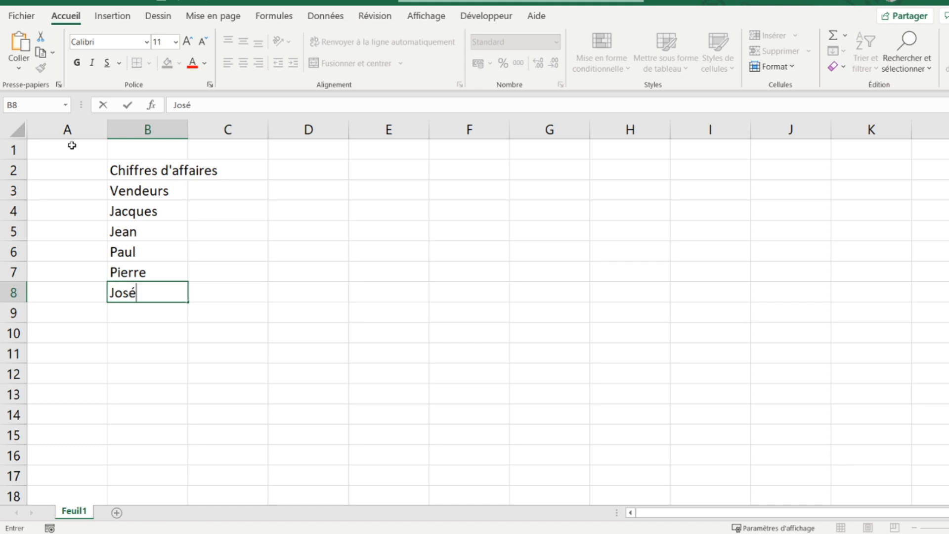
key(Tab)
Enter "Janvier" in C3 and autofill the month headers across to Mars in E3
key(Up)
key(Up)
key(Up)
key(Up)
key(Up)
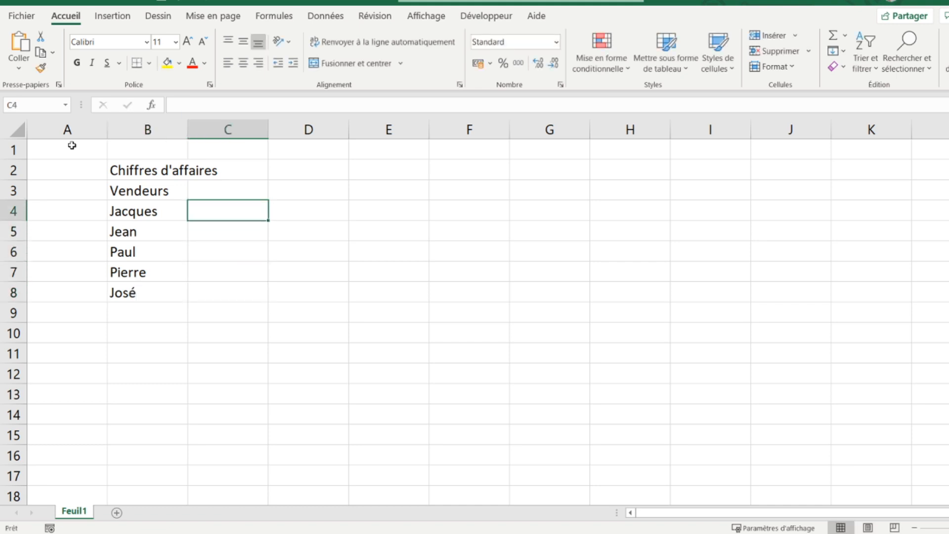
text(J)
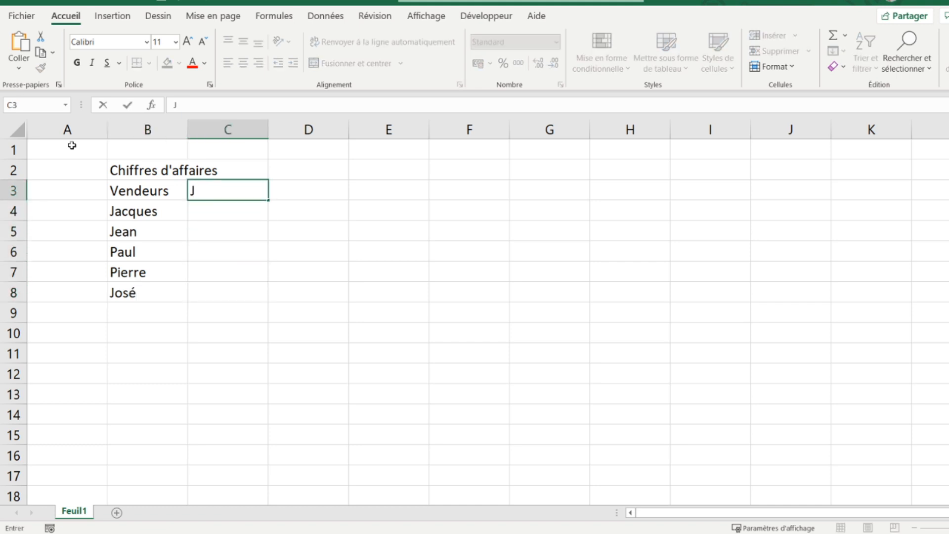
text(anvier)
key(Return)
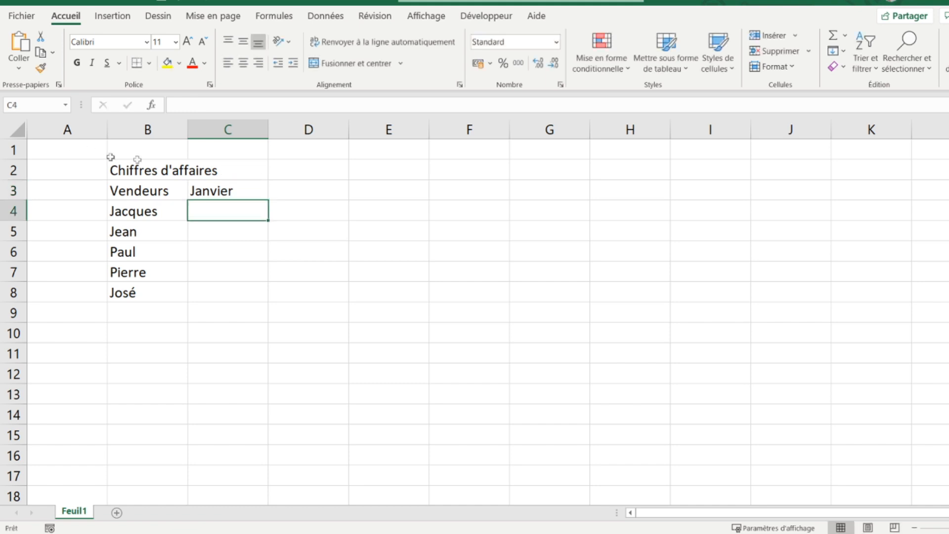
click(202, 195)
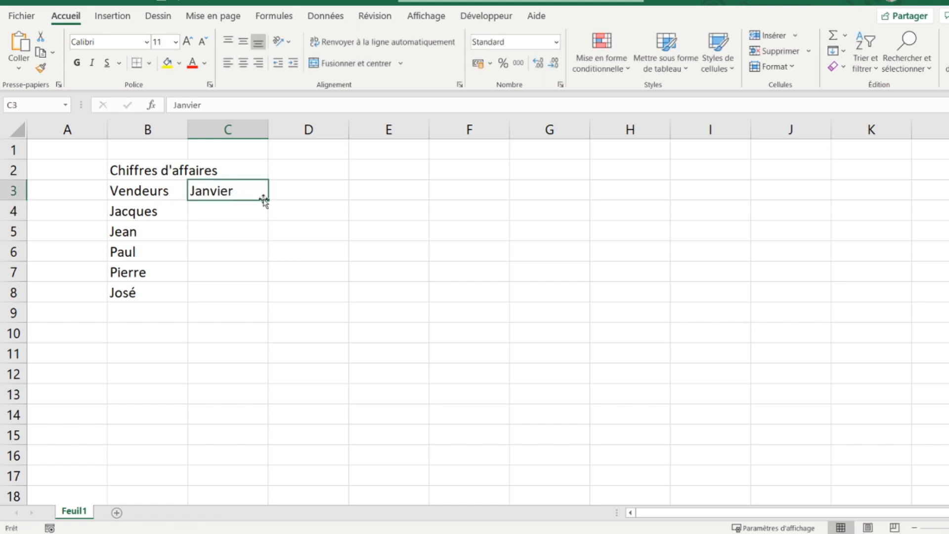
drag(267, 199, 399, 199)
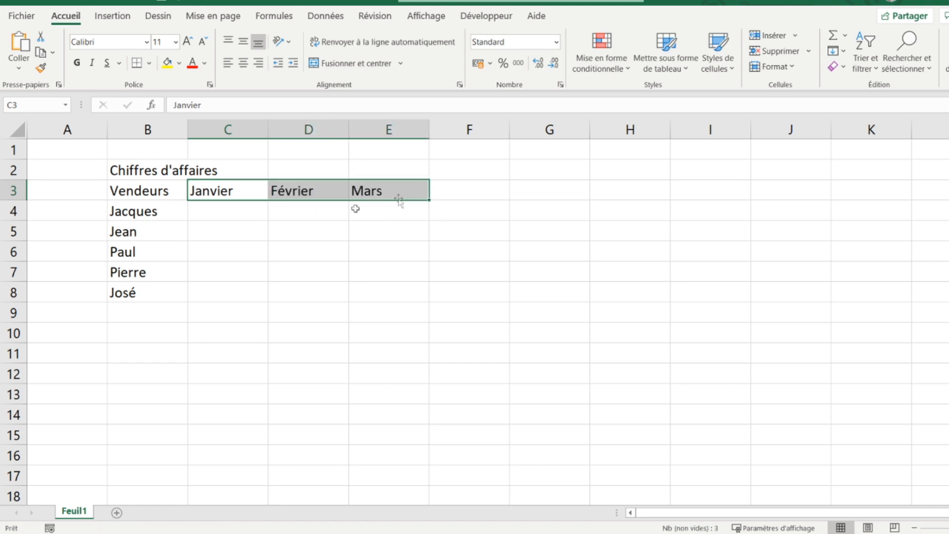
Apply the accounting number format to the empty monthly sales cells C4:E8
click(196, 216)
drag(196, 216, 371, 295)
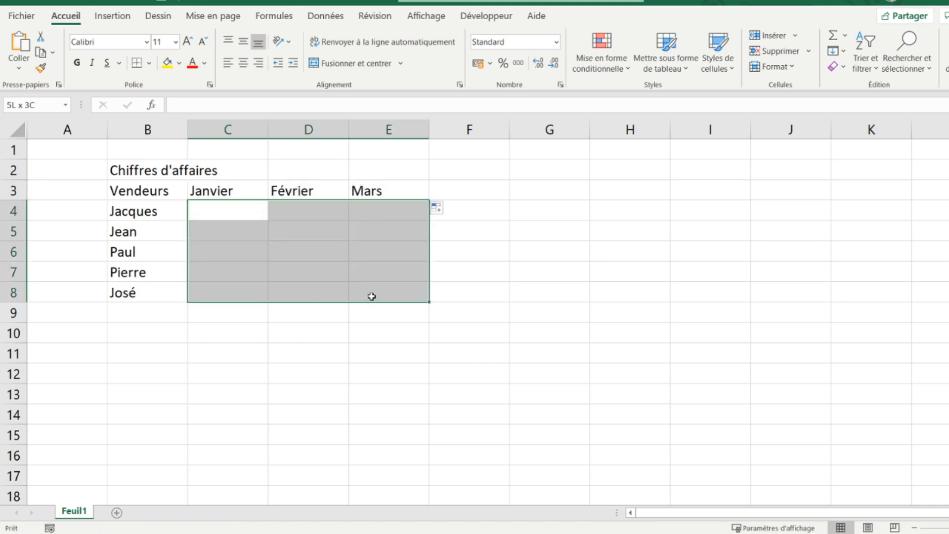
click(478, 64)
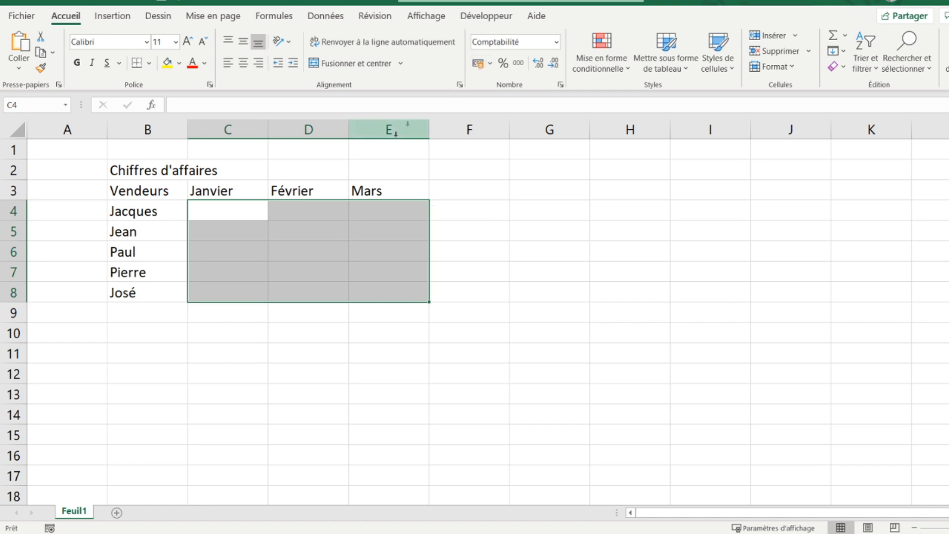
click(225, 210)
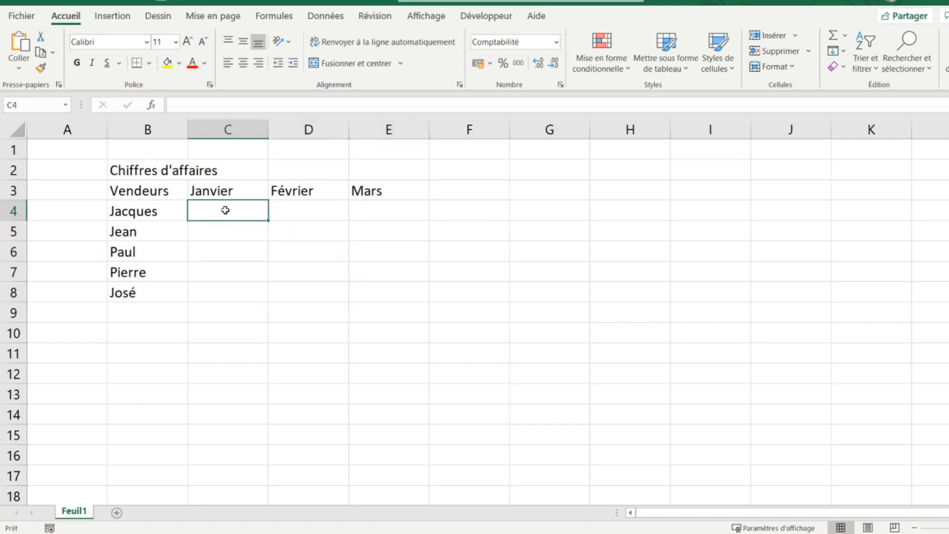
key(Left)
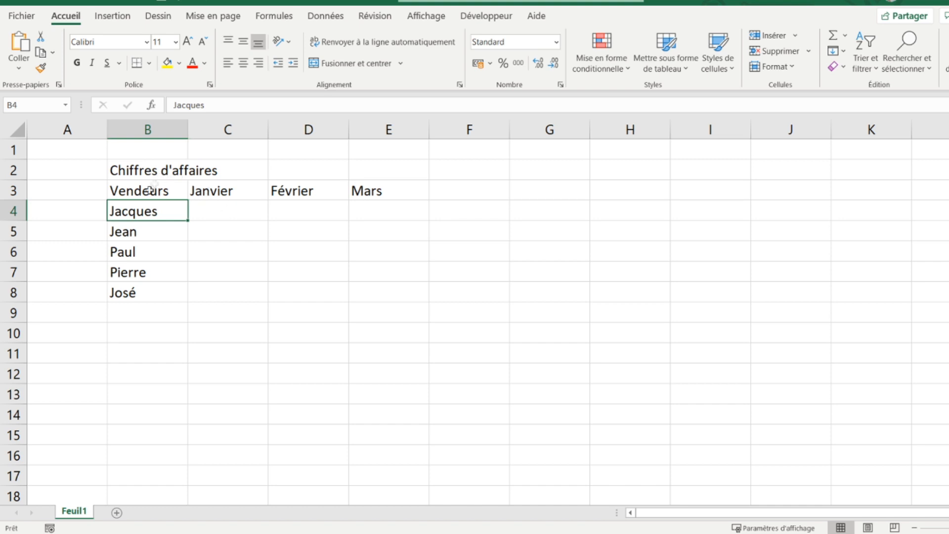
Apply all borders to B3:E8 and merge and centre the title across B2:E2
drag(140, 188, 365, 283)
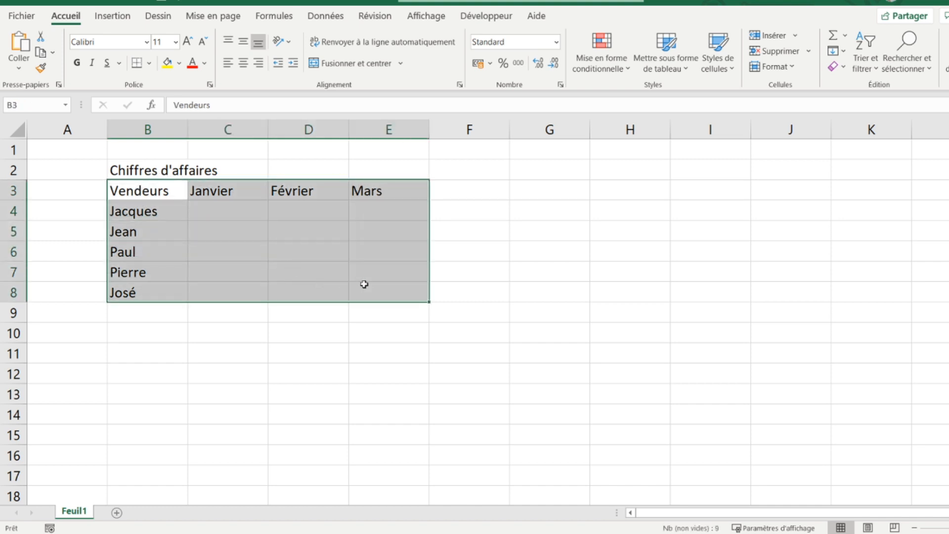
click(148, 65)
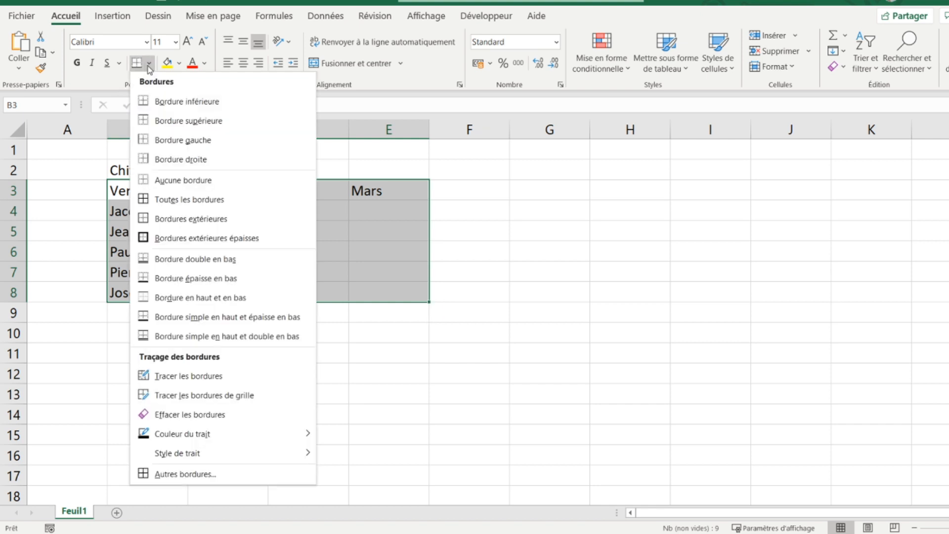
click(158, 197)
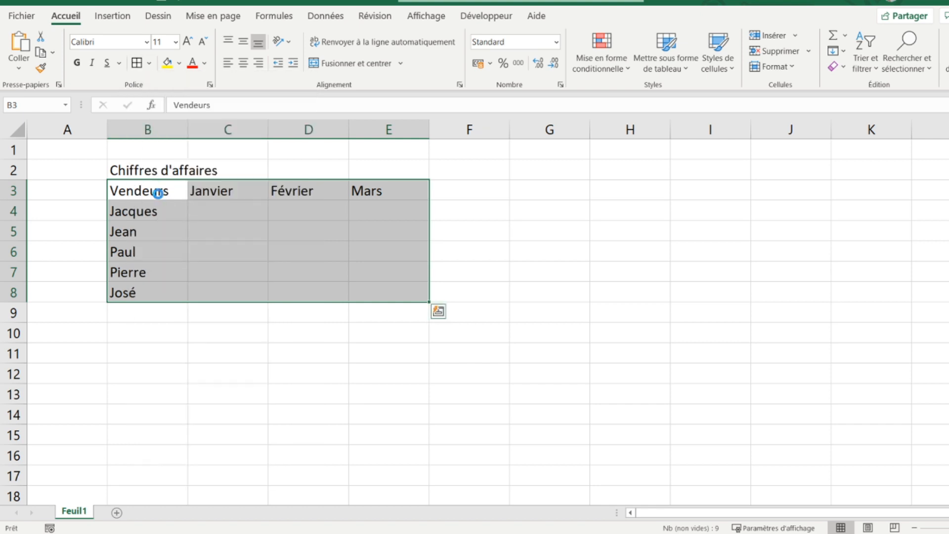
drag(148, 170, 386, 166)
click(316, 64)
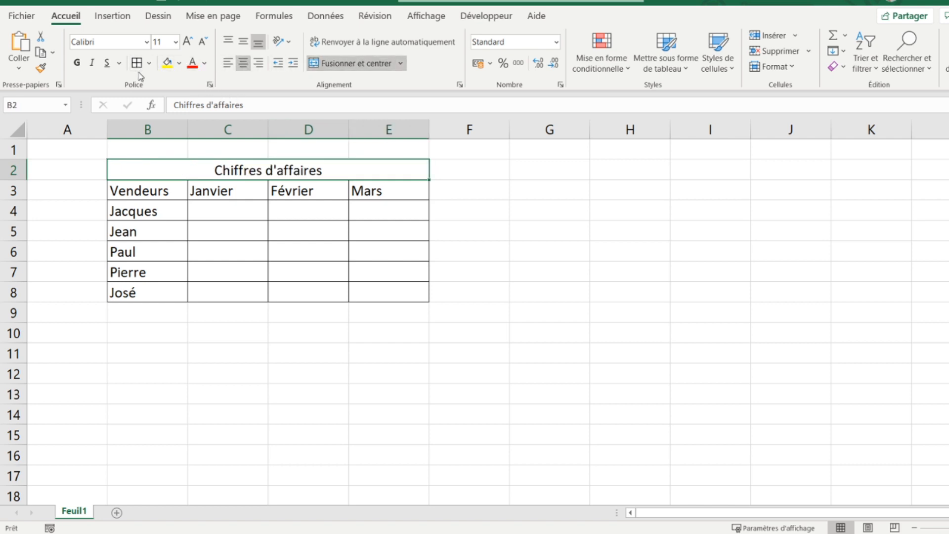
Add a "Total" column header in F3 and apply all borders to F3:F8
click(459, 189)
text(Total)
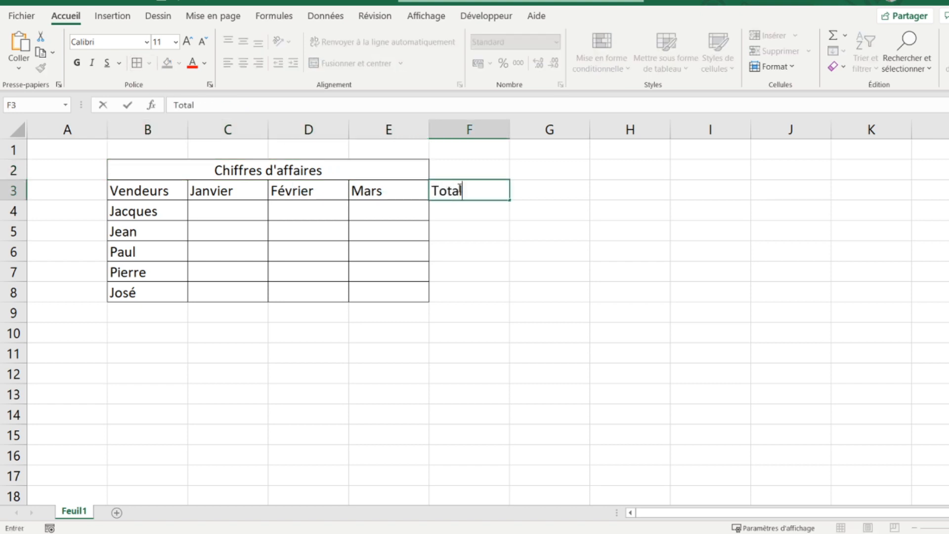
key(Return)
drag(459, 189, 447, 291)
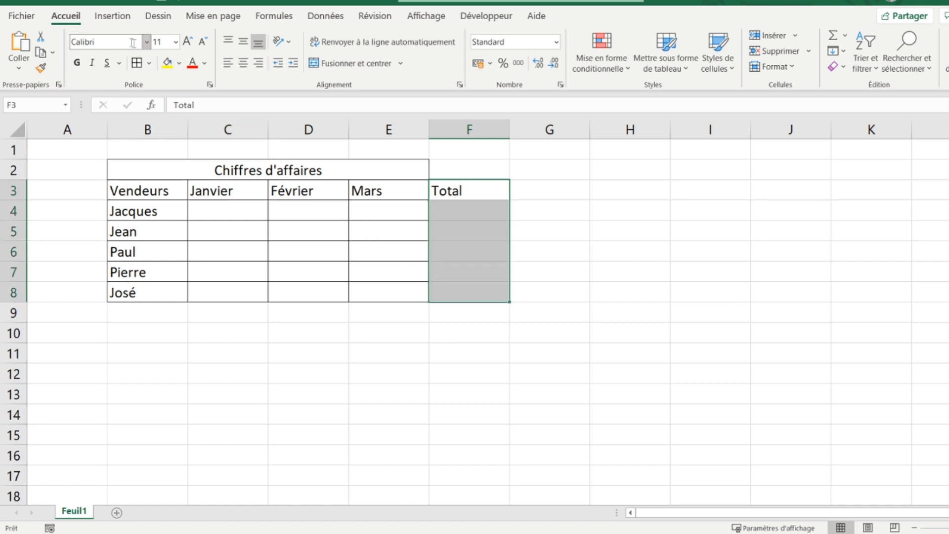
click(137, 63)
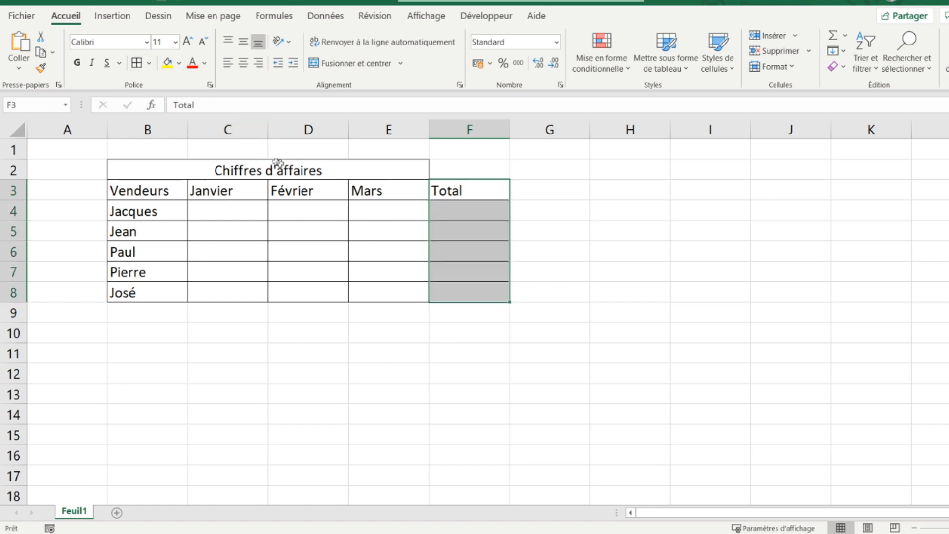
Extend the merged, centred title across B2:F2 and centre the contents of B2:F8 vertically and horizontally
drag(314, 169, 433, 172)
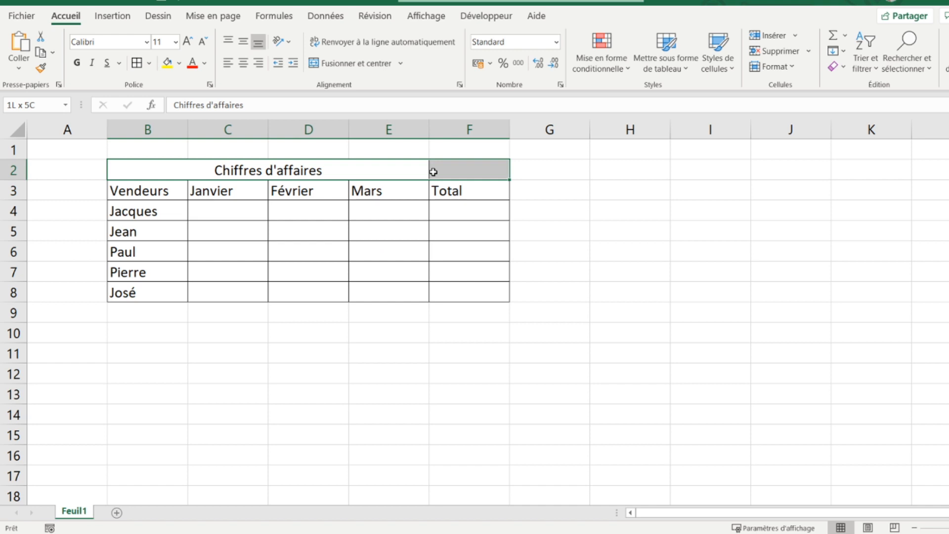
click(321, 63)
drag(170, 174, 462, 292)
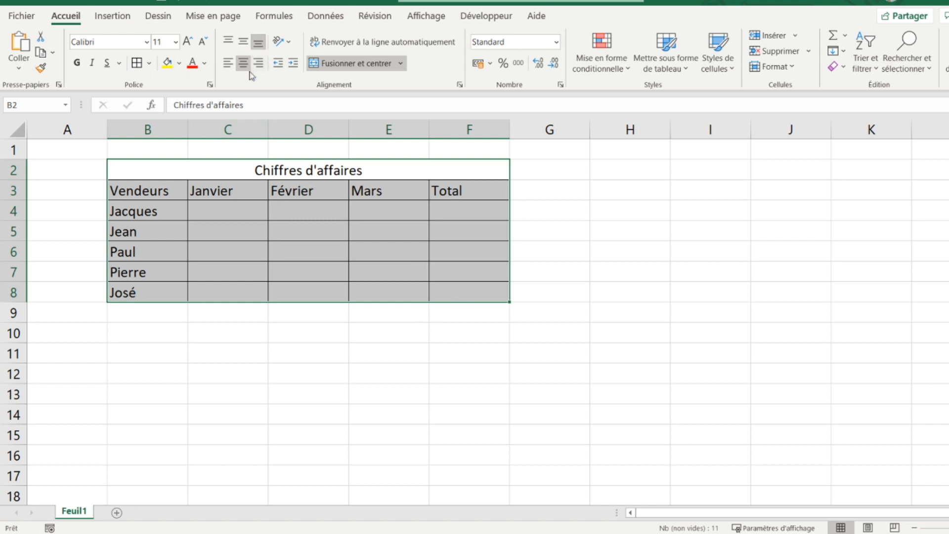
click(242, 42)
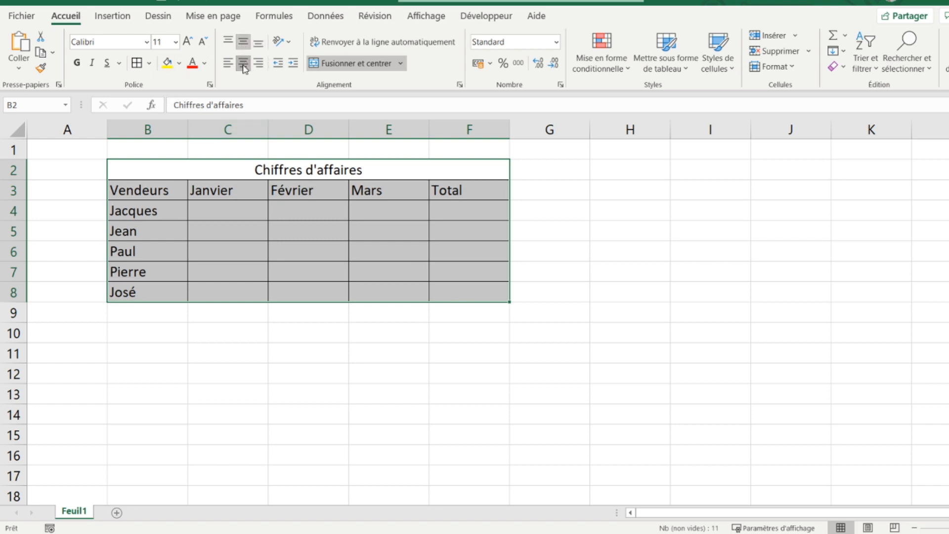
click(243, 66)
click(216, 215)
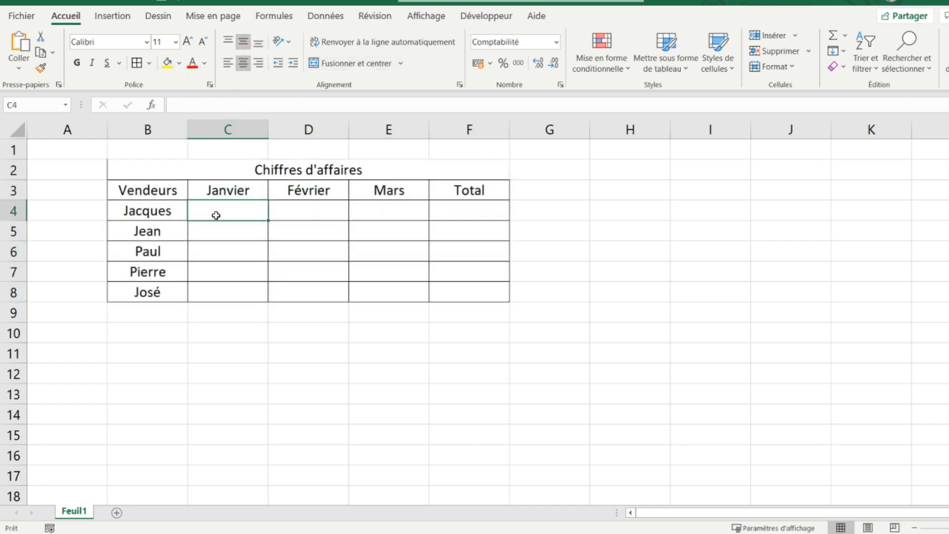
Total the first salesperson's three months in F4 with the formula =SOMME(C4:E4)
click(451, 215)
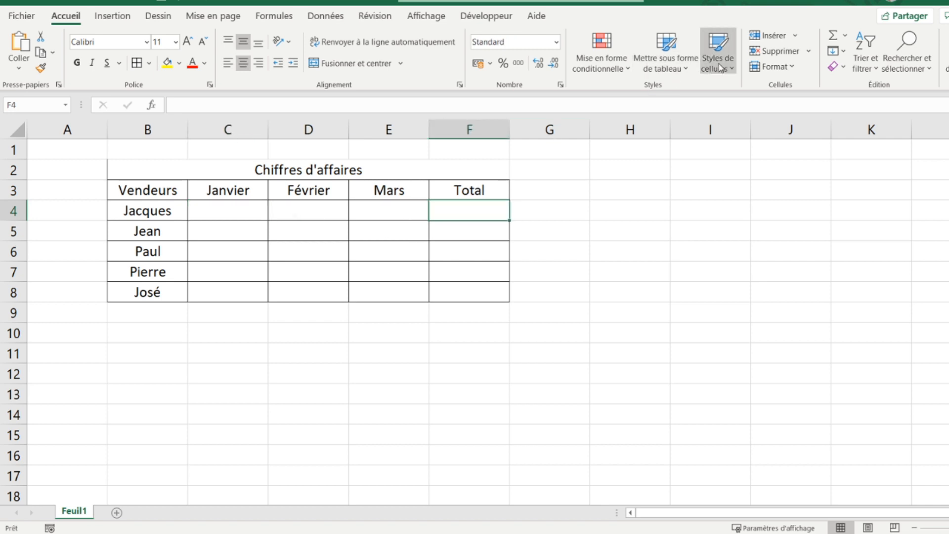
click(833, 36)
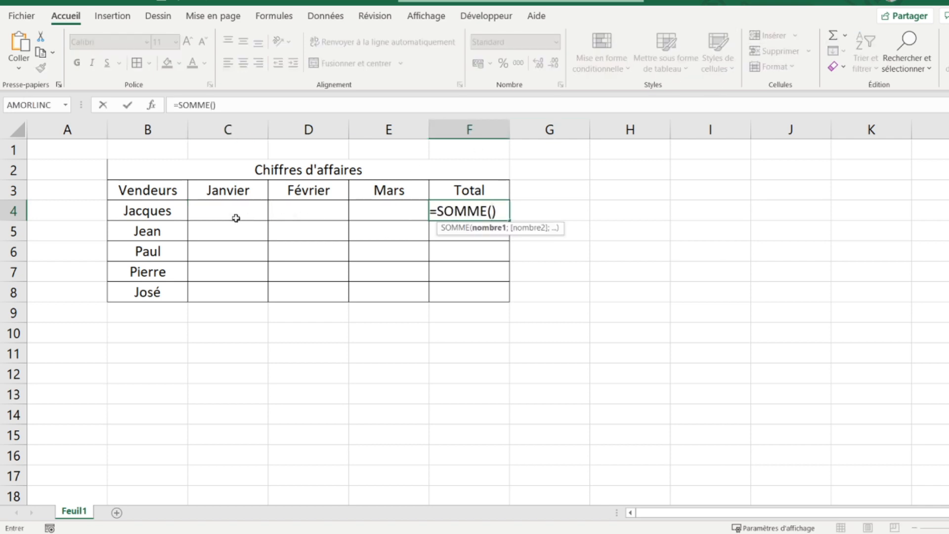
drag(230, 215, 371, 213)
key(Return)
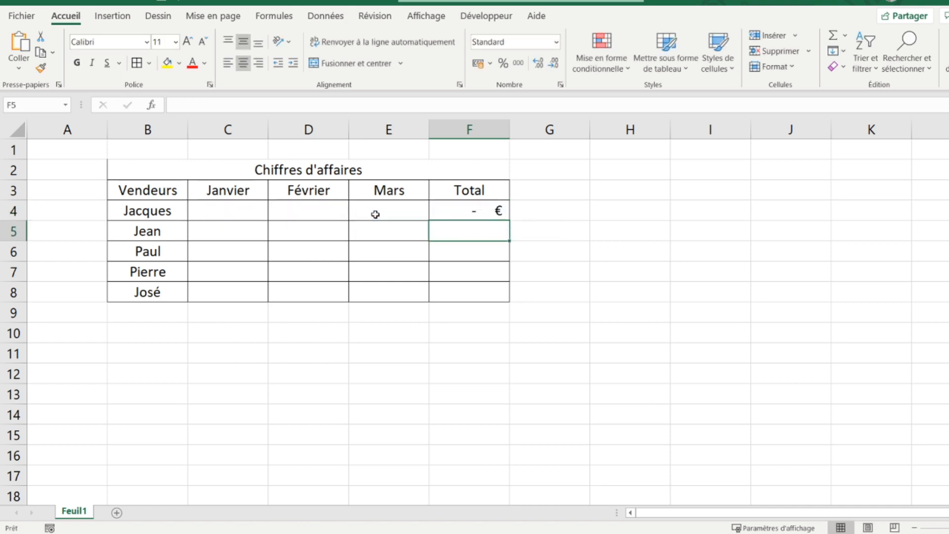
click(444, 215)
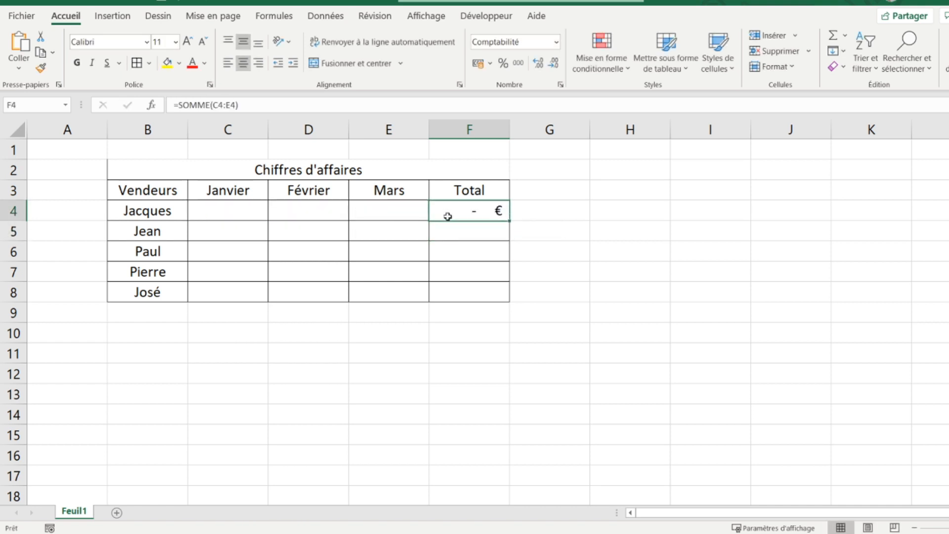
Copy the total formula from F4 down to F8 and apply all borders to the merged title B2:F2
click(508, 224)
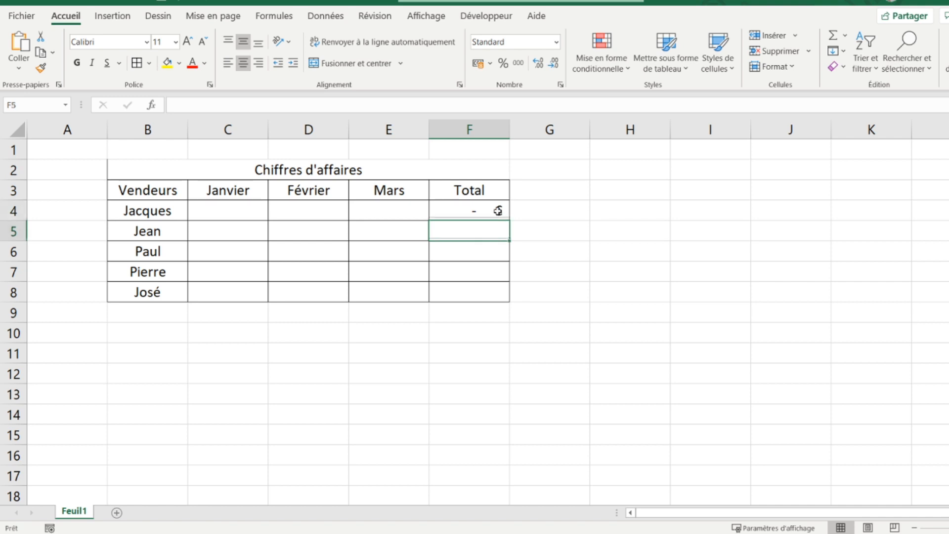
click(497, 210)
drag(509, 220, 501, 295)
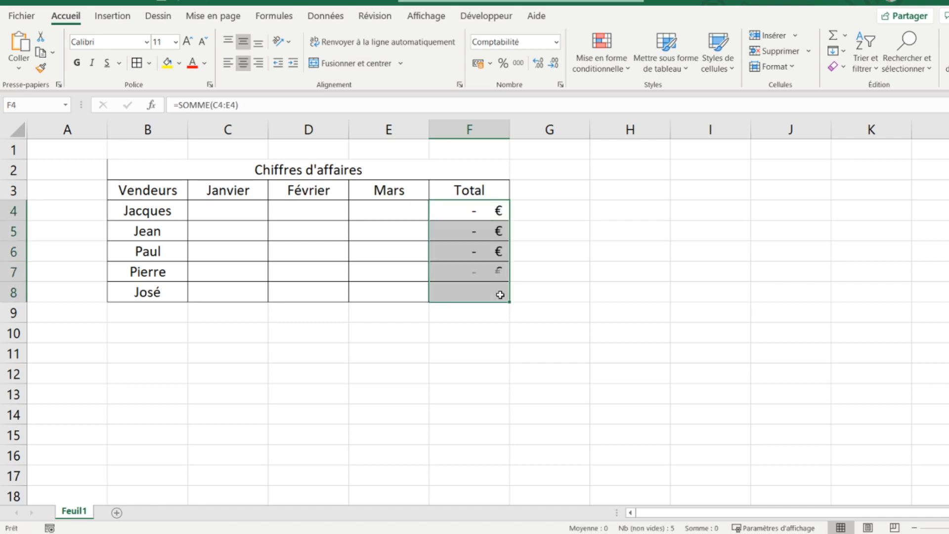
click(274, 173)
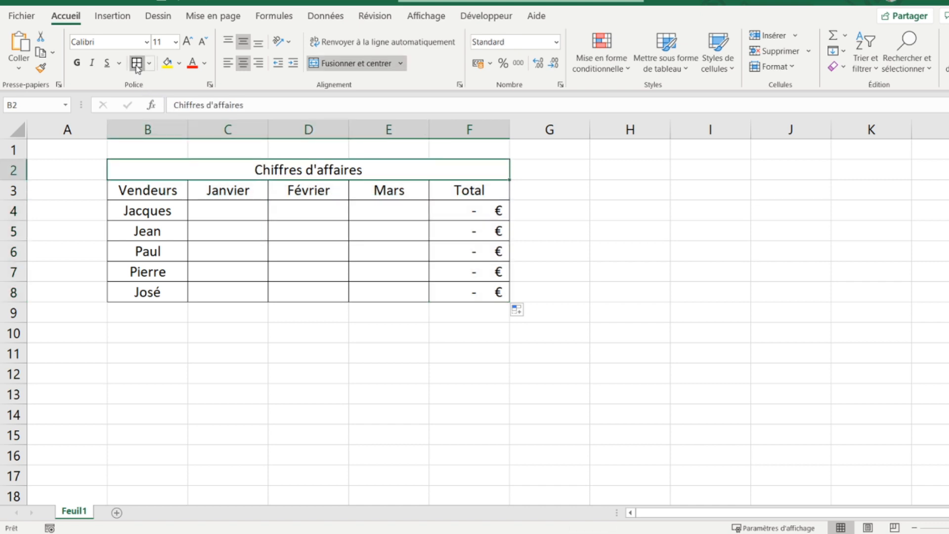
click(544, 223)
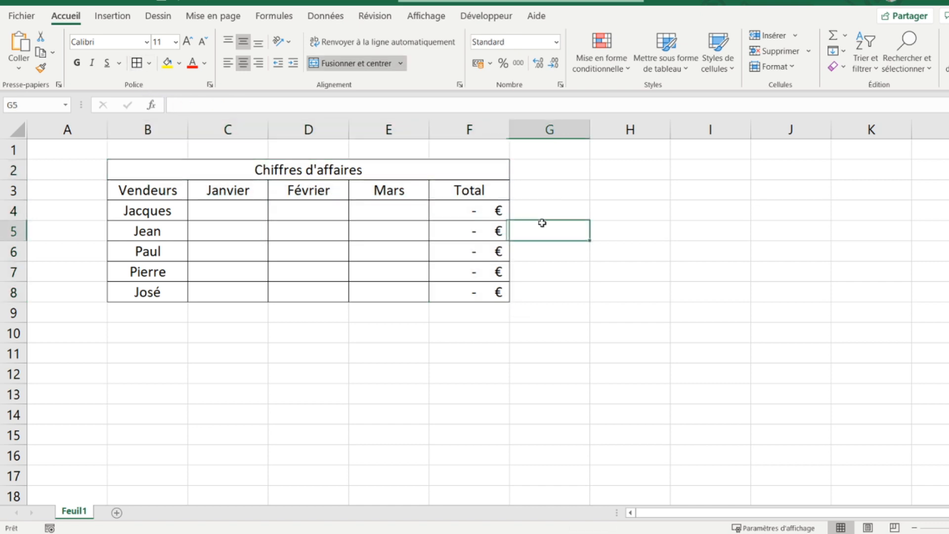
Enter the ranks 1 to 5 in cells H2 to H6
click(621, 170)
text(1)
key(Return)
text(2)
key(Return)
text(3)
key(Return)
text(4)
key(Return)
text(5)
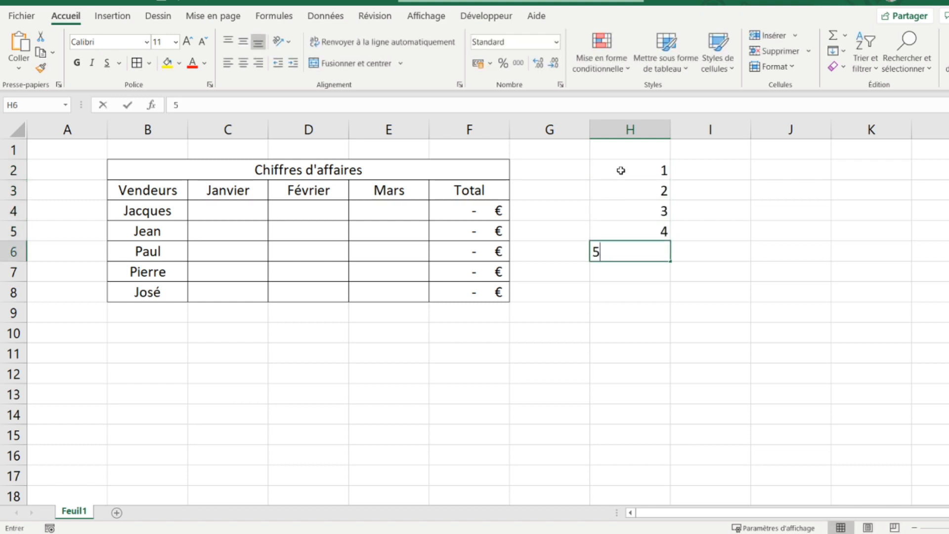
key(Return)
Add the headers "Vendeur" in I1 and "Chiffre d'affaires" in J1, and autofit column J to its header
key(Up)
key(Up)
key(Up)
key(Up)
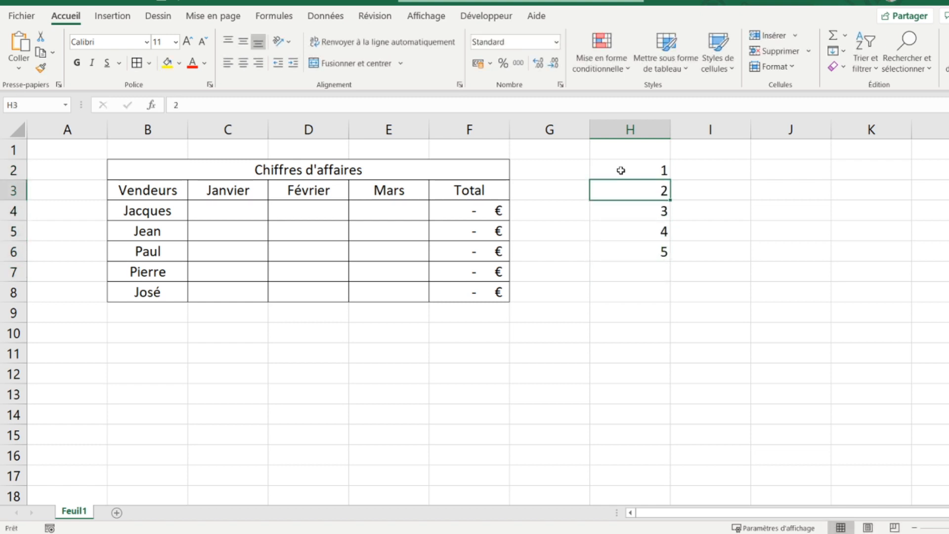
key(Up)
key(Right)
key(Up)
text(Vendeur)
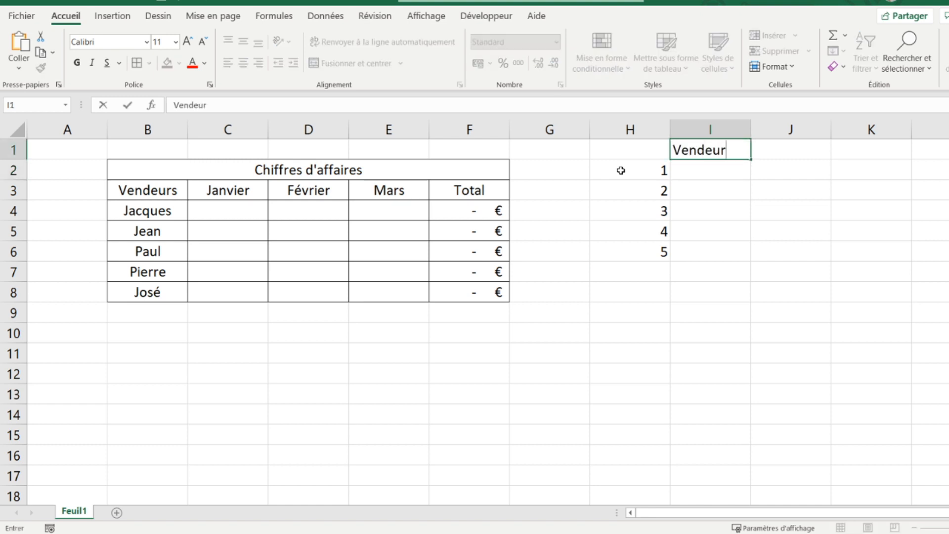
key(Right)
text(Chi)
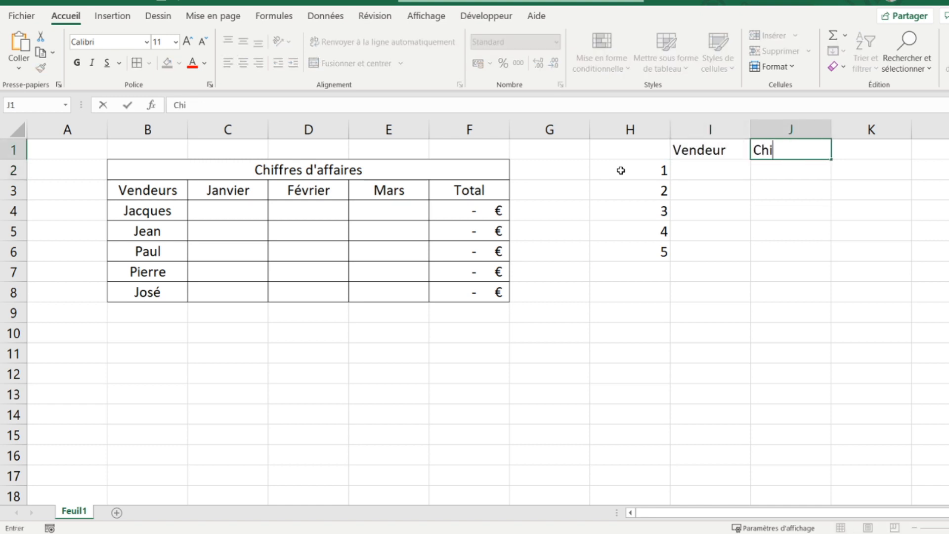
text(ffre d'affaires)
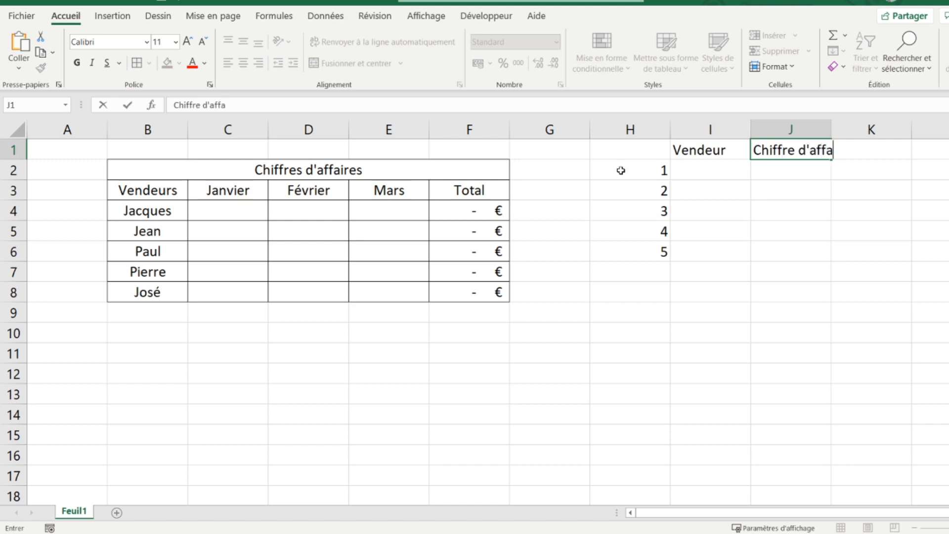
key(Return)
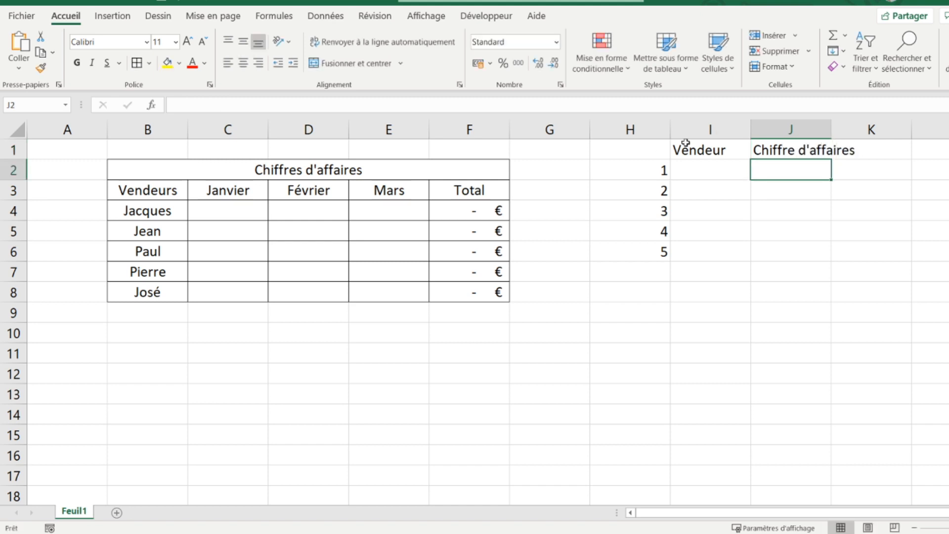
double_click(830, 131)
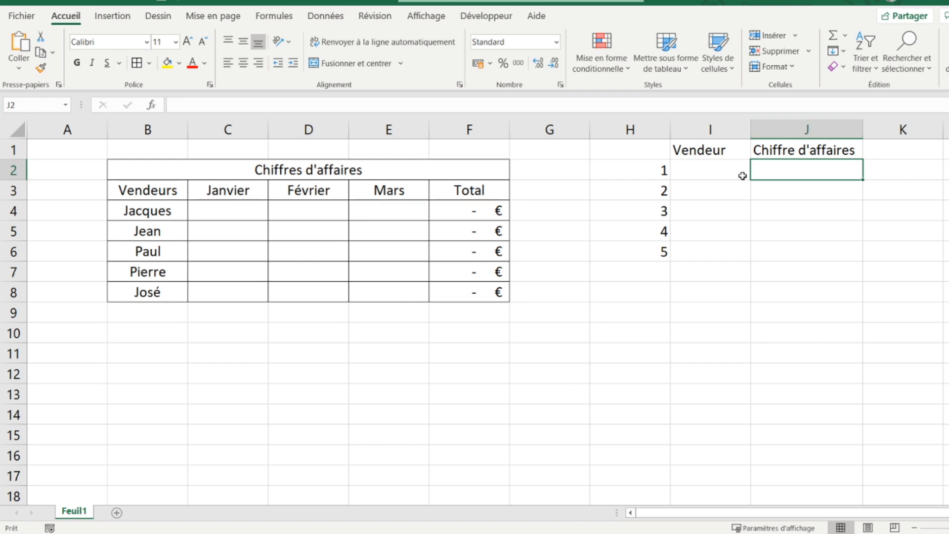
click(720, 172)
Enter the January revenues 5000, 10 000, 25, 300 and 65 000 in C4:C8 and autofit the Total column's width
click(223, 212)
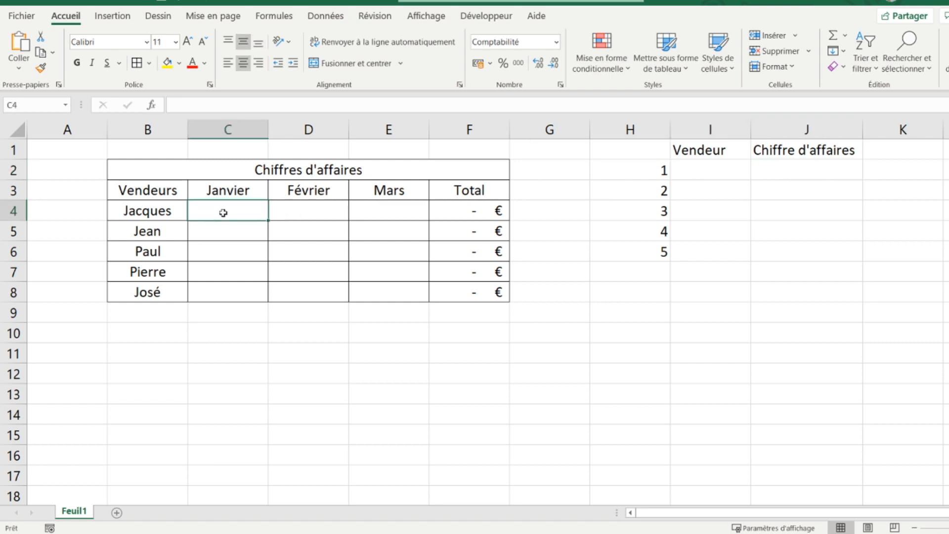
text(5000)
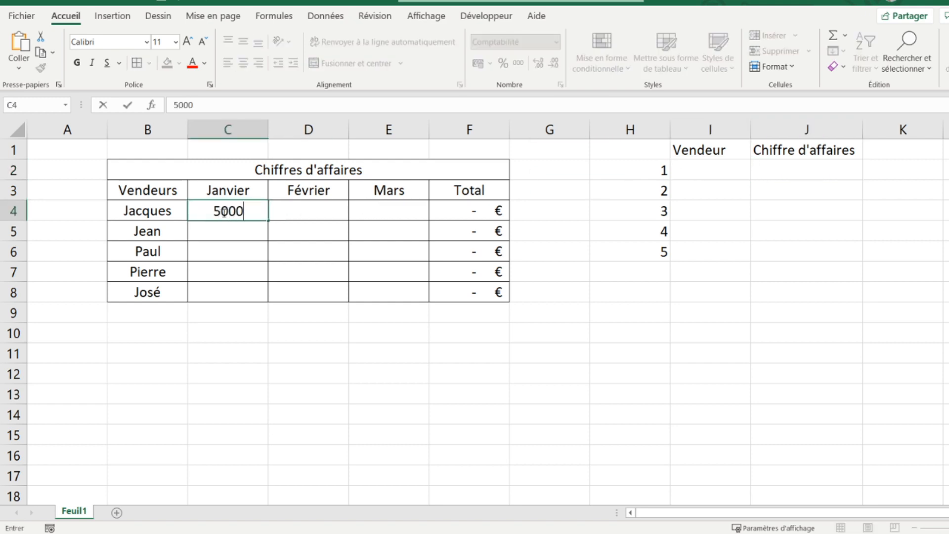
key(Return)
text(10 000)
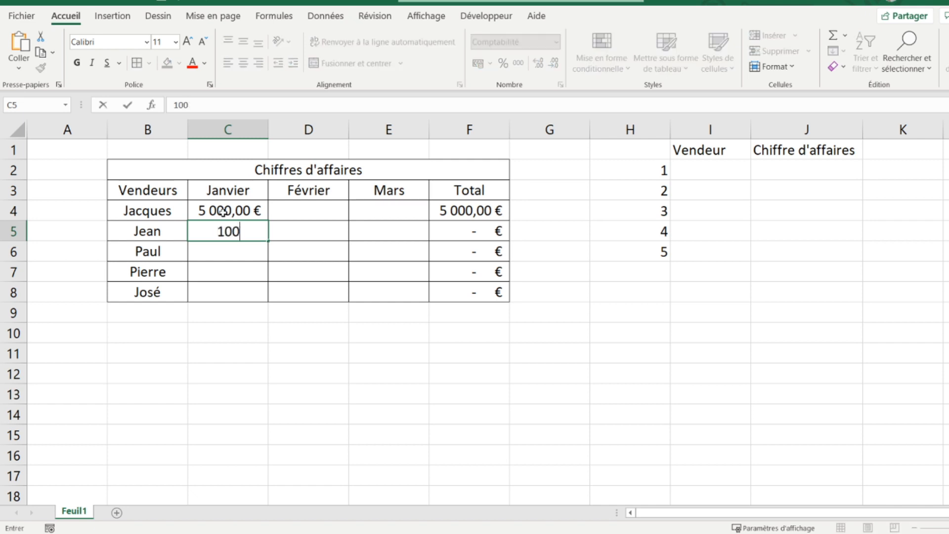
key(Return)
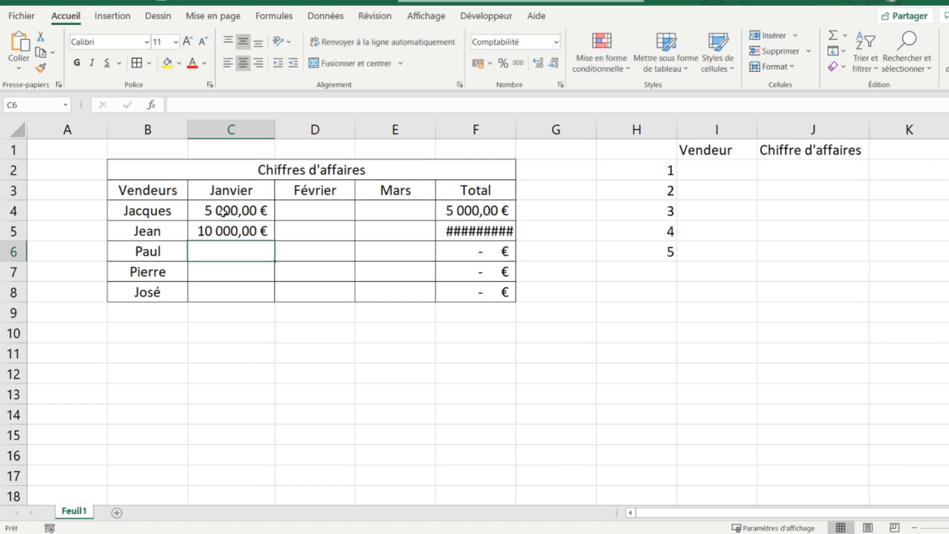
text(25)
key(Return)
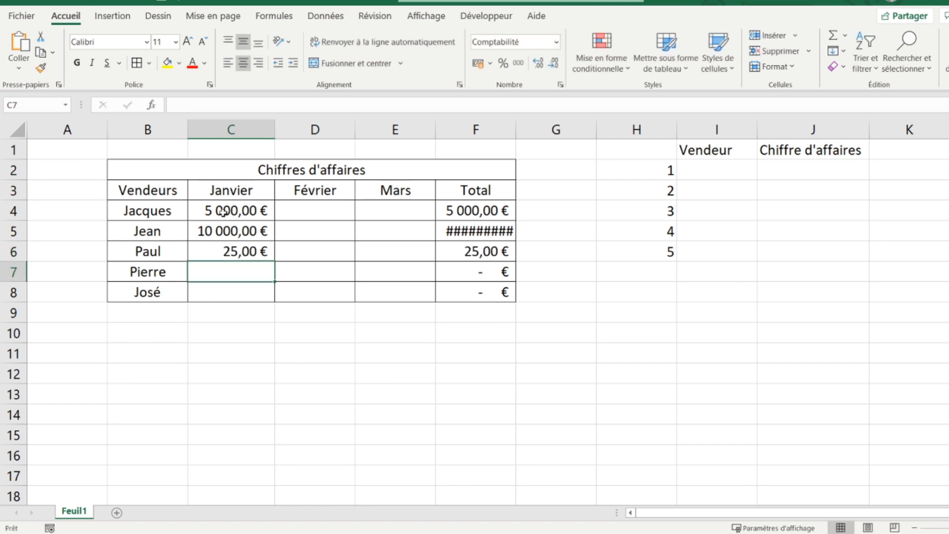
text(300)
key(Return)
text(65 000)
key(Return)
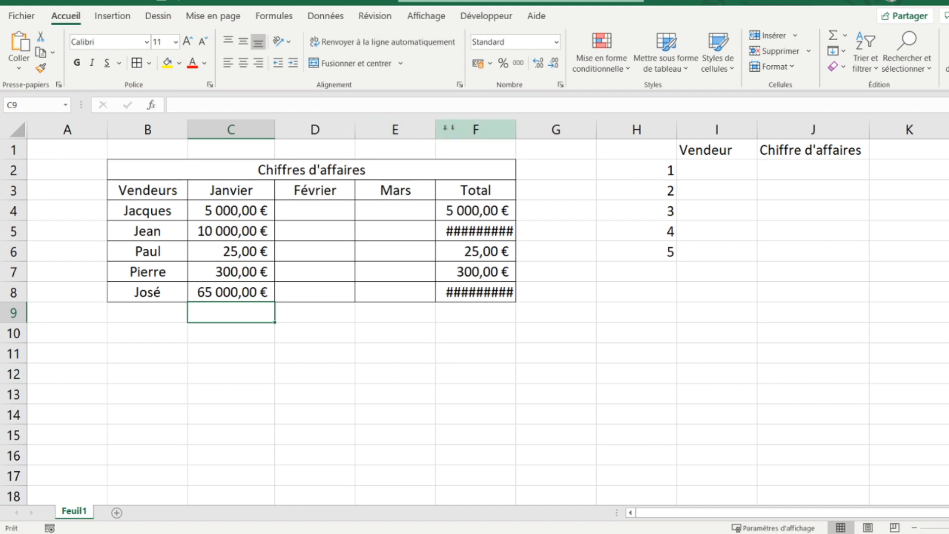
double_click(516, 130)
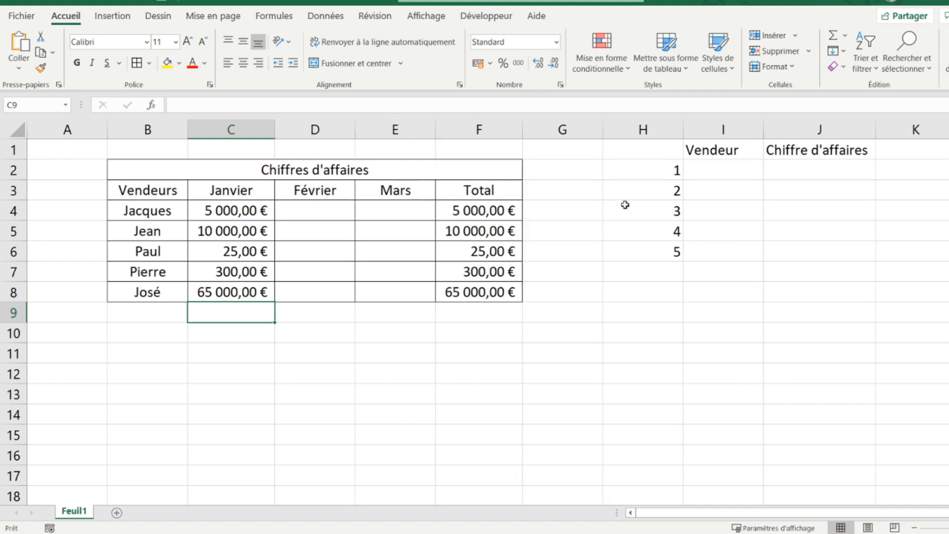
Return the largest total in J2 with =GRANDE.VALEUR(F4:F8;1) and apply the euro accounting format to J2:J6
click(712, 172)
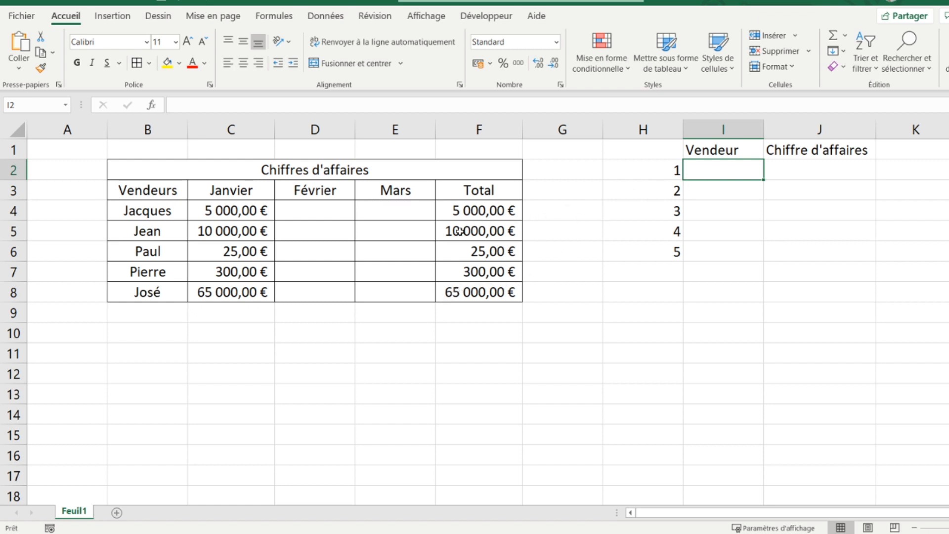
click(794, 162)
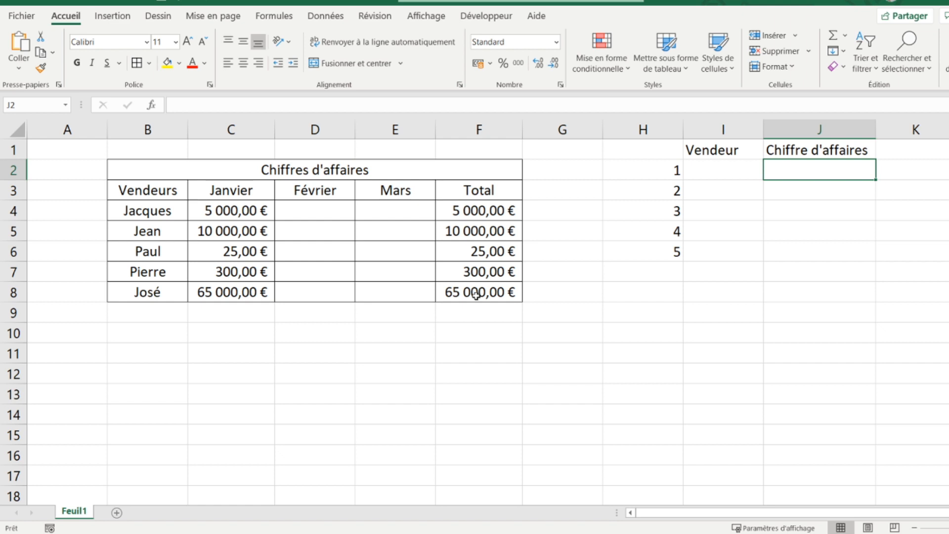
text(=g)
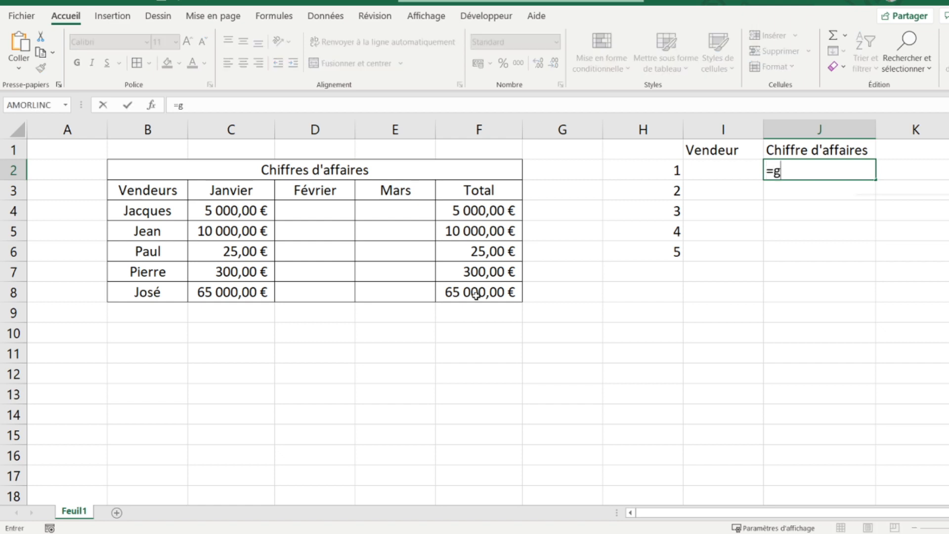
text(rande.)
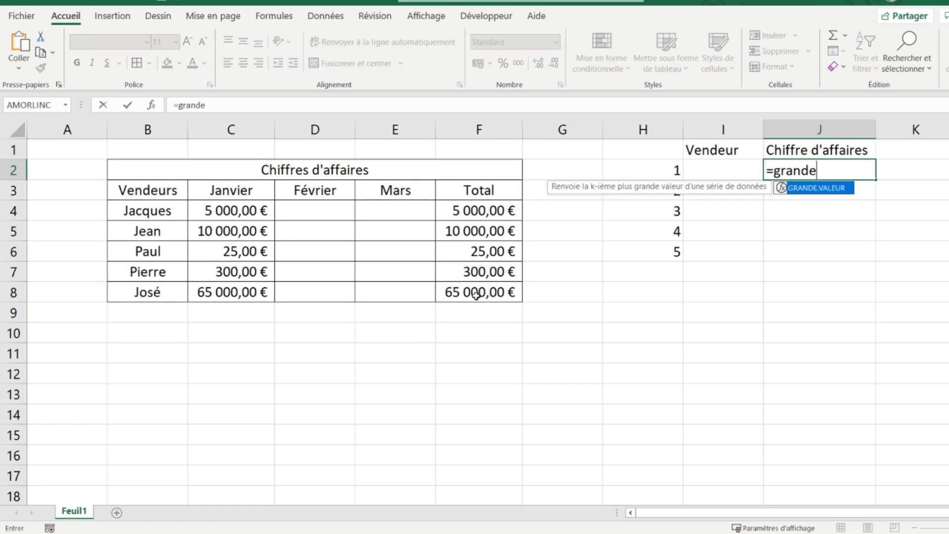
double_click(827, 194)
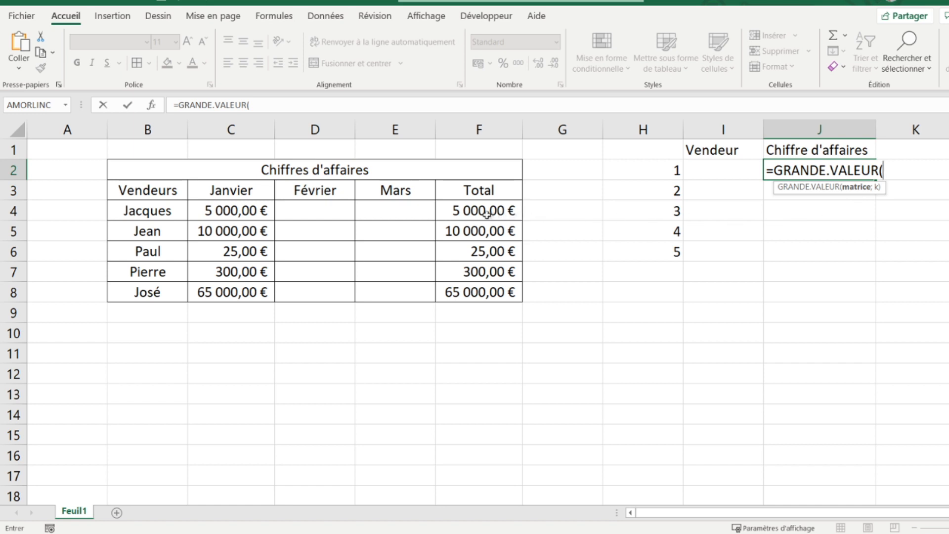
drag(457, 210, 450, 288)
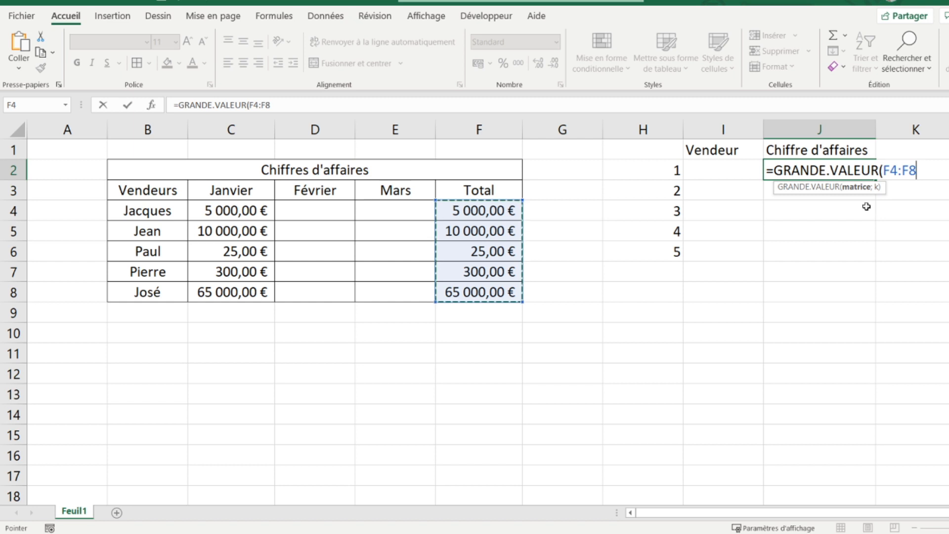
text(;)
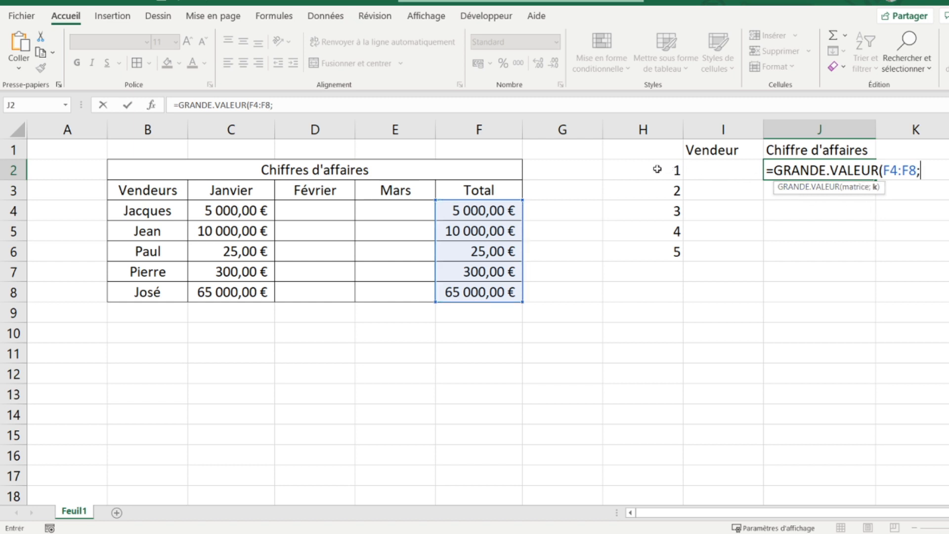
text(1))
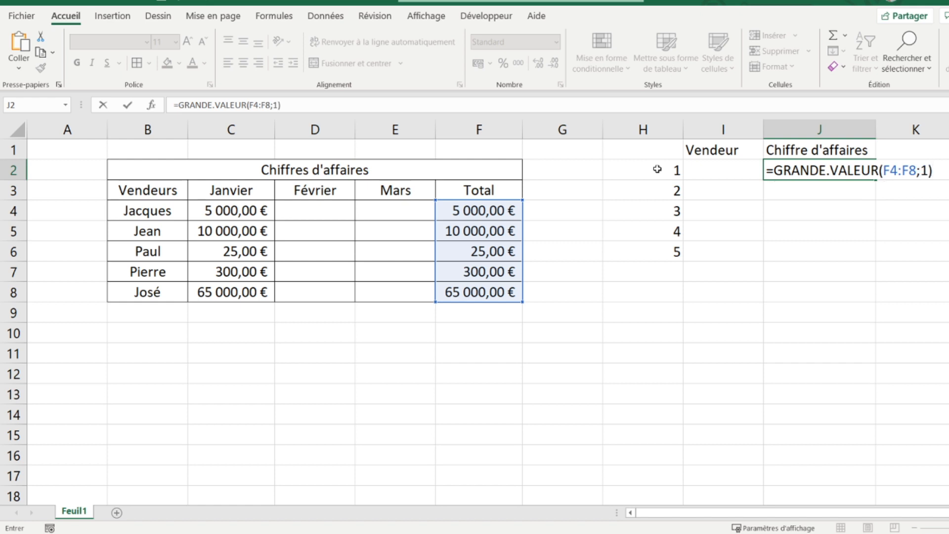
key(Return)
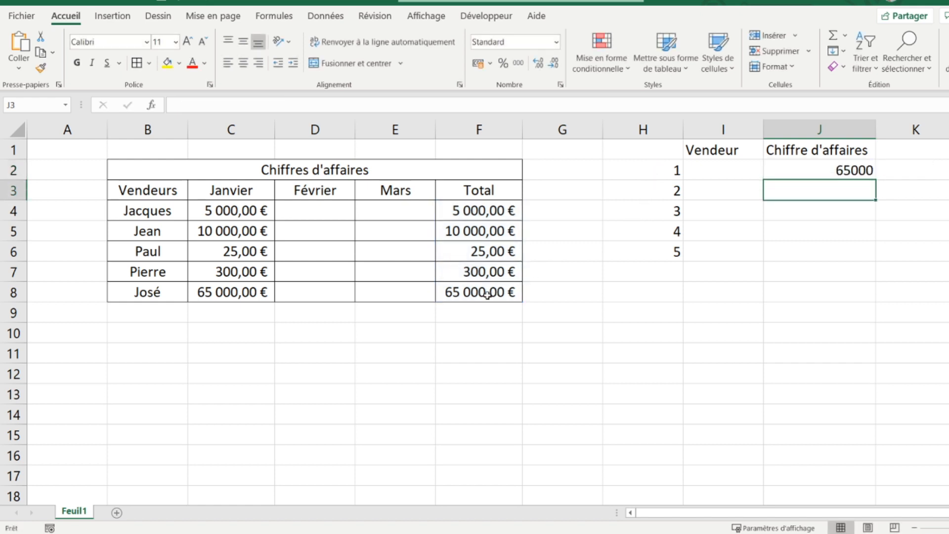
drag(786, 169, 786, 247)
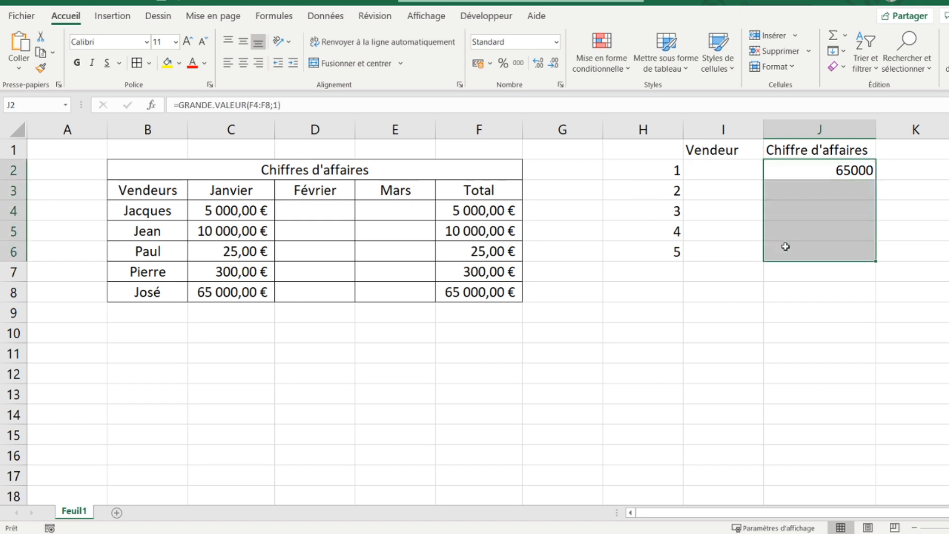
click(475, 64)
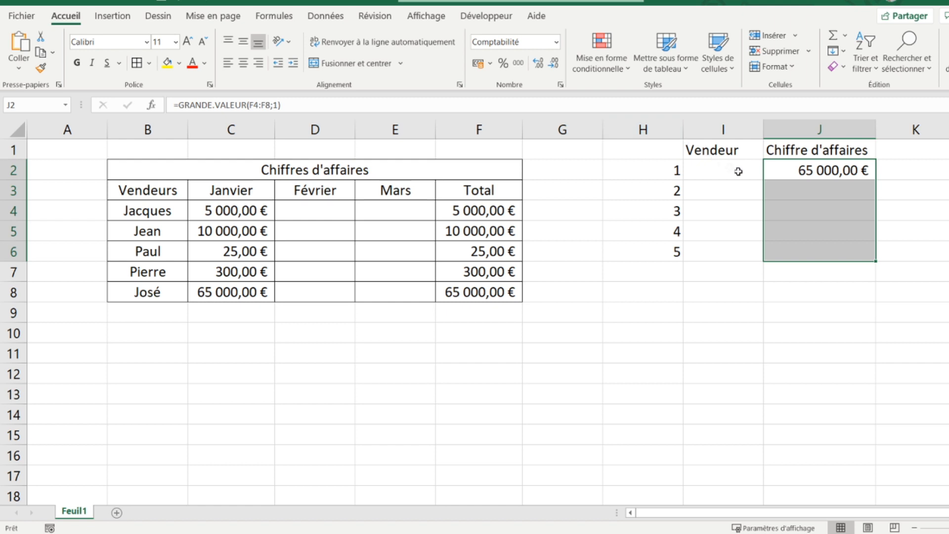
Make the range in the J2 formula absolute so it reads =GRANDE.VALEUR($F$4:$F$8;1)
click(772, 173)
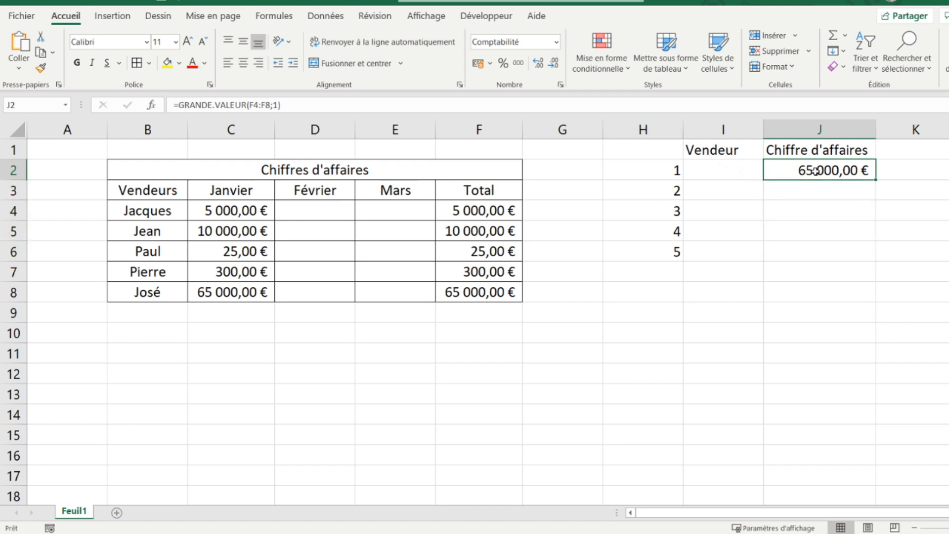
click(255, 104)
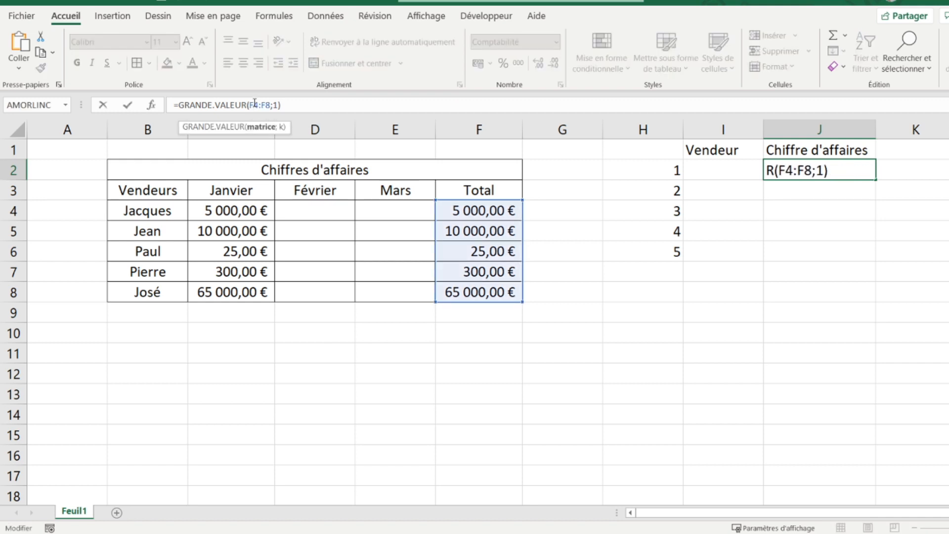
key(F4)
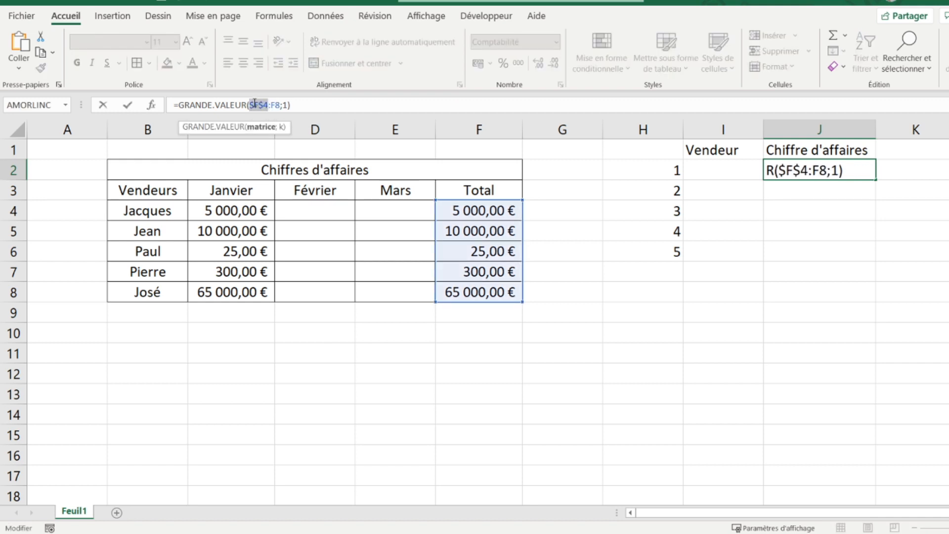
click(275, 105)
key(F4)
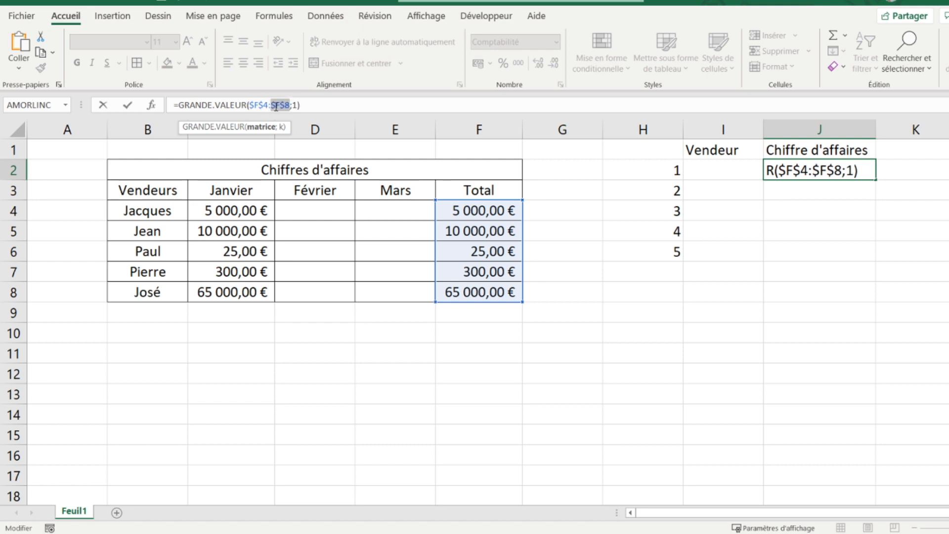
key(Return)
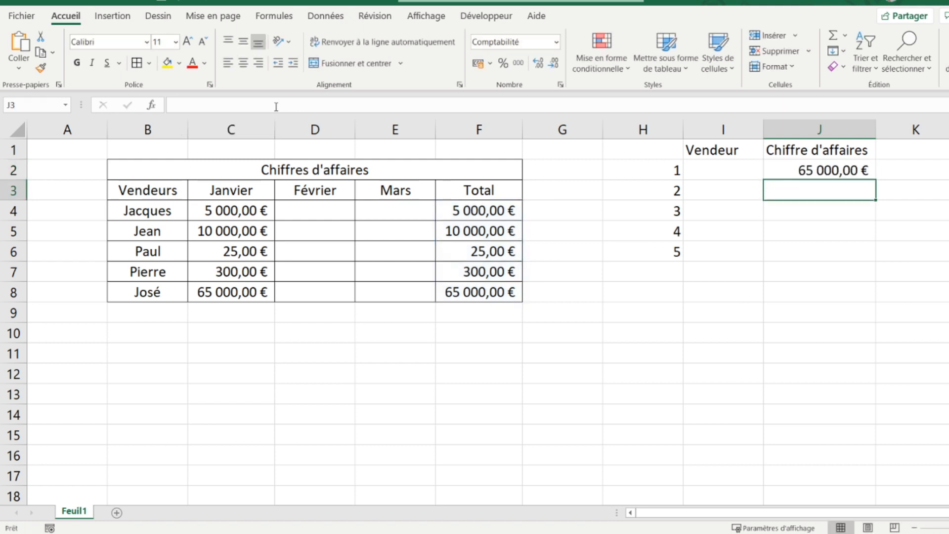
click(788, 171)
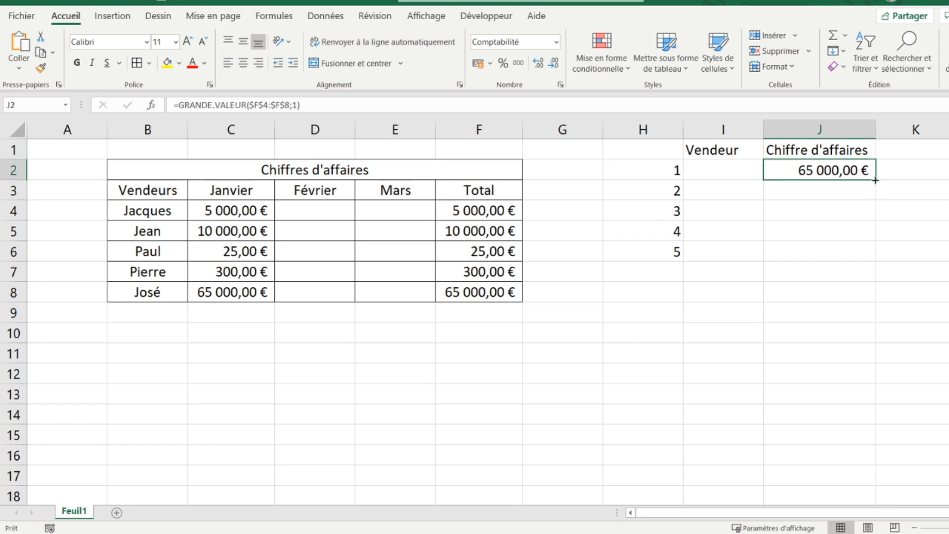
Fill the J2 GRANDE.VALEUR formula down to J6 and set the rank argument in J3 to 2
drag(874, 192, 862, 254)
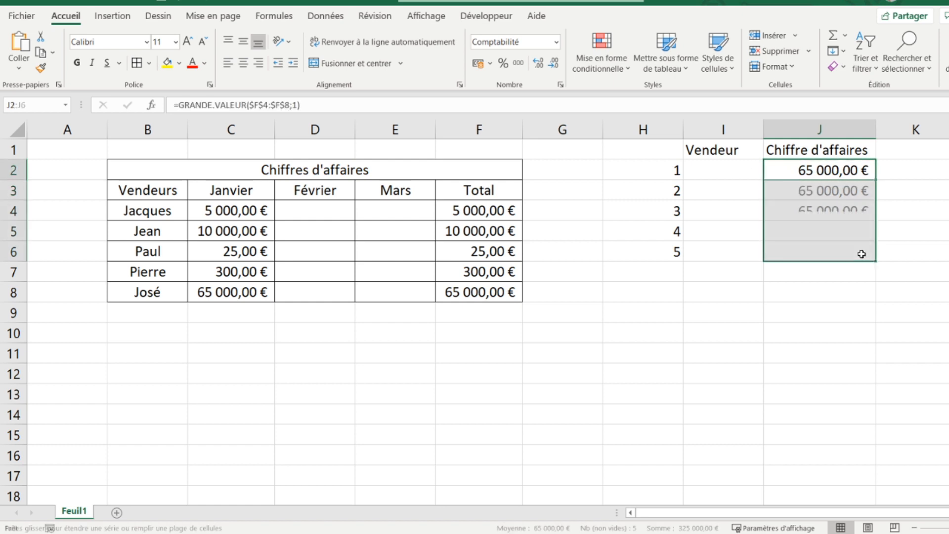
click(821, 191)
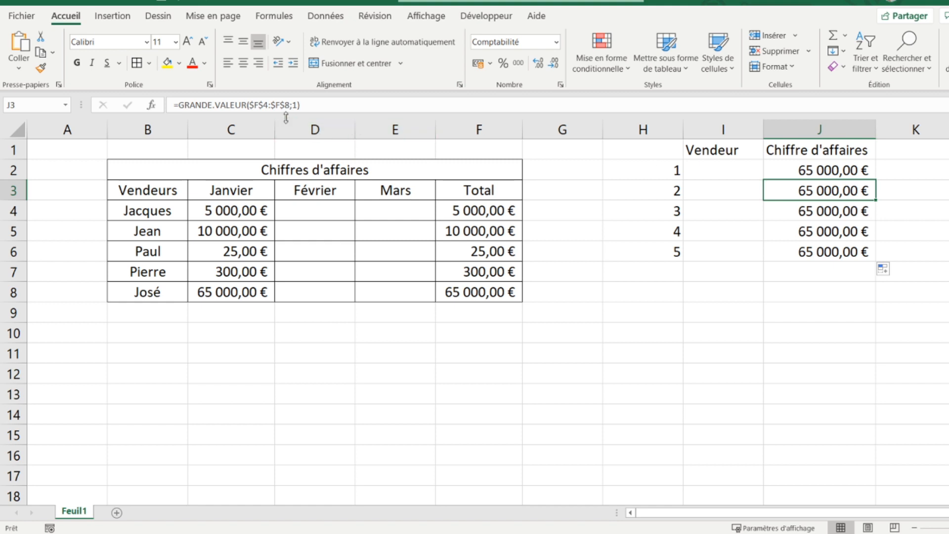
click(296, 104)
key(BackSpace)
text(2)
key(Return)
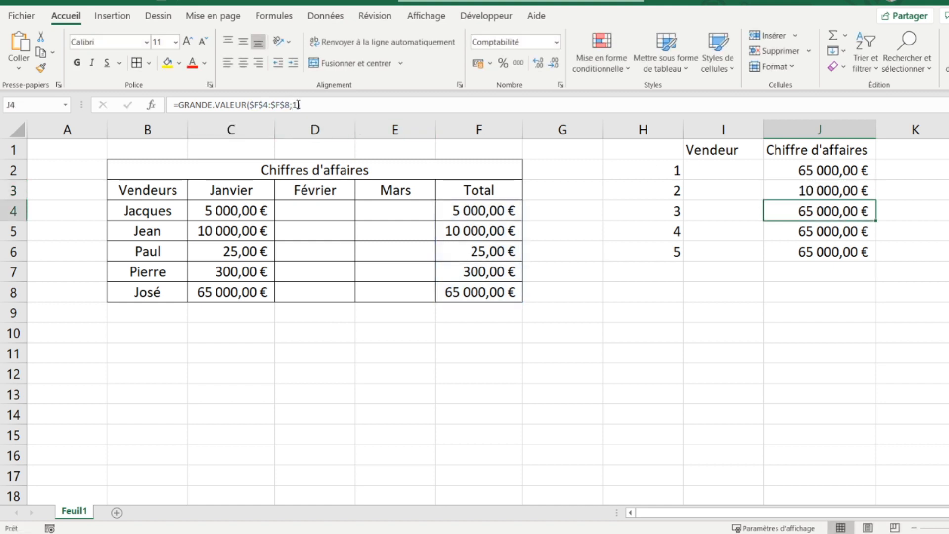
Set the rank arguments of the GRANDE.VALEUR formulas in J4, J5 and J6 to 3, 4 and 5 respectively
click(298, 105)
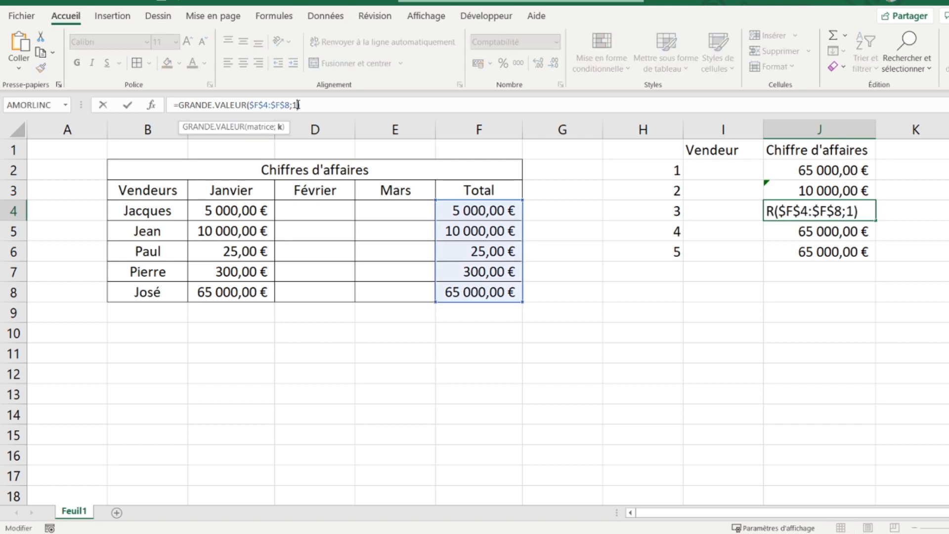
key(BackSpace)
text(3)
key(Return)
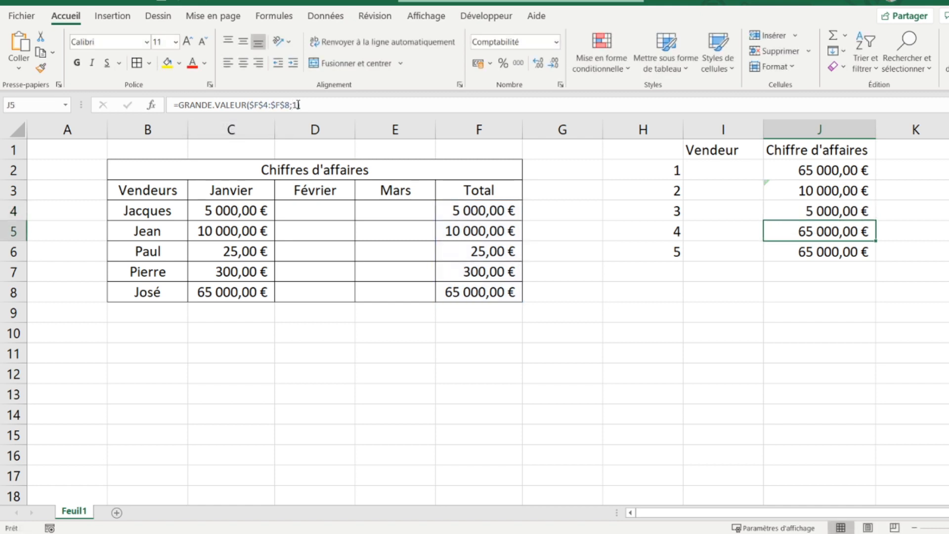
click(298, 105)
key(BackSpace)
text(4)
key(Return)
click(298, 105)
key(BackSpace)
text(5)
key(Return)
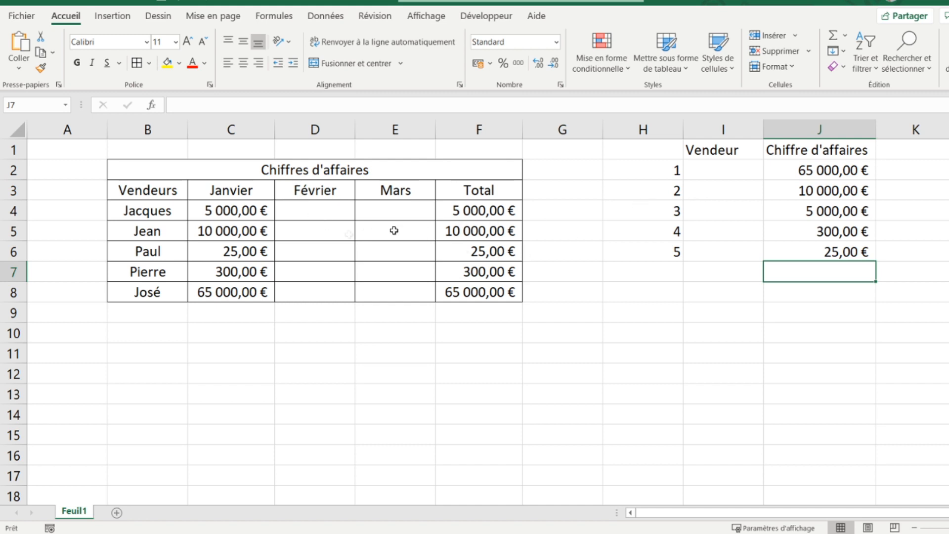
Start an INDEX formula in I2 with the salespeople range B4:B8 as its array
click(701, 173)
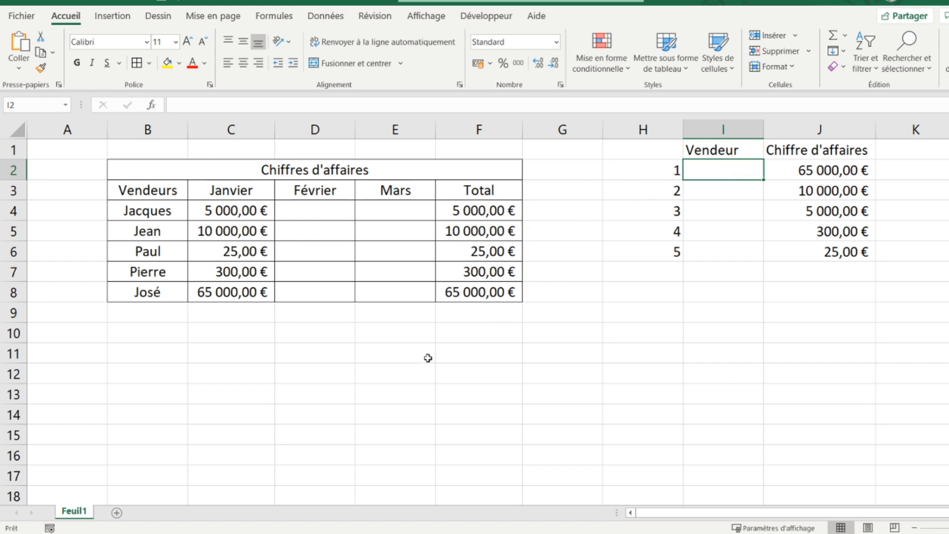
text(=ind)
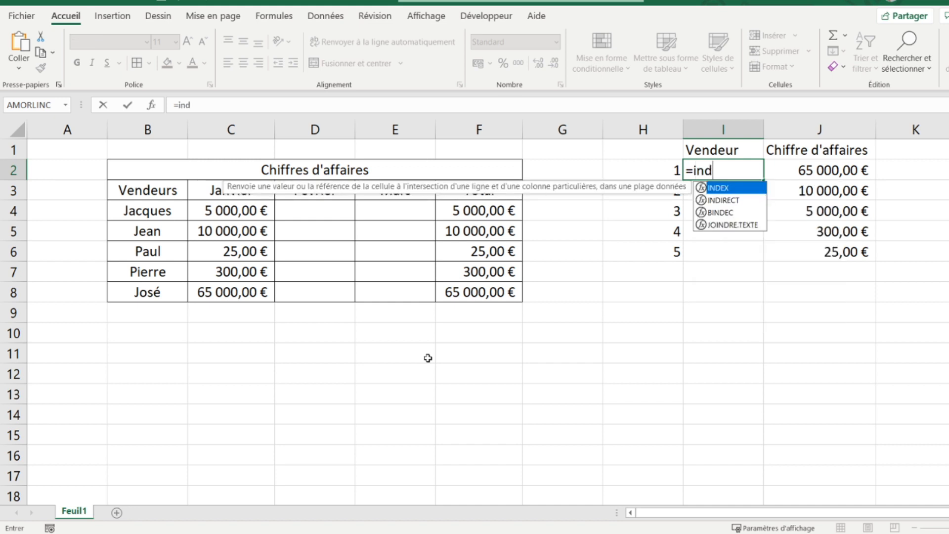
text(ex)
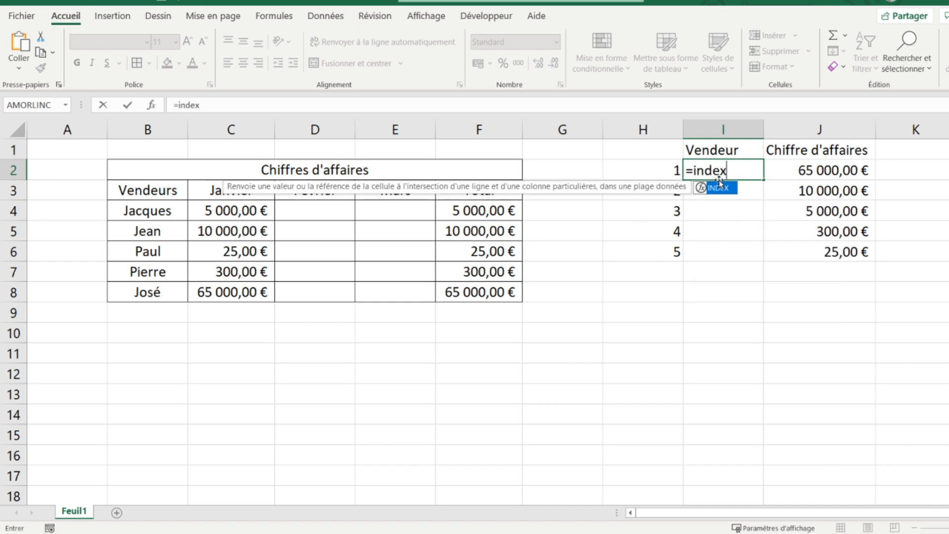
double_click(719, 182)
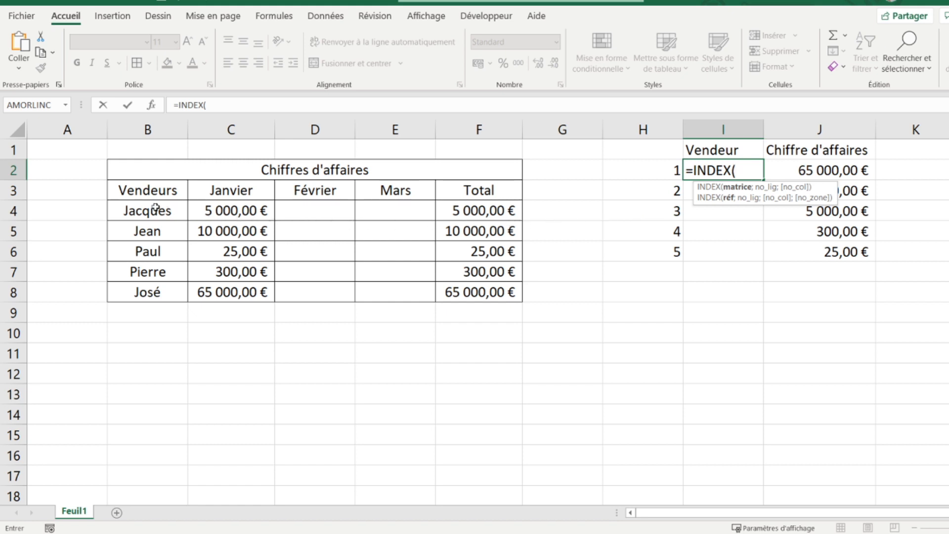
drag(155, 208, 142, 287)
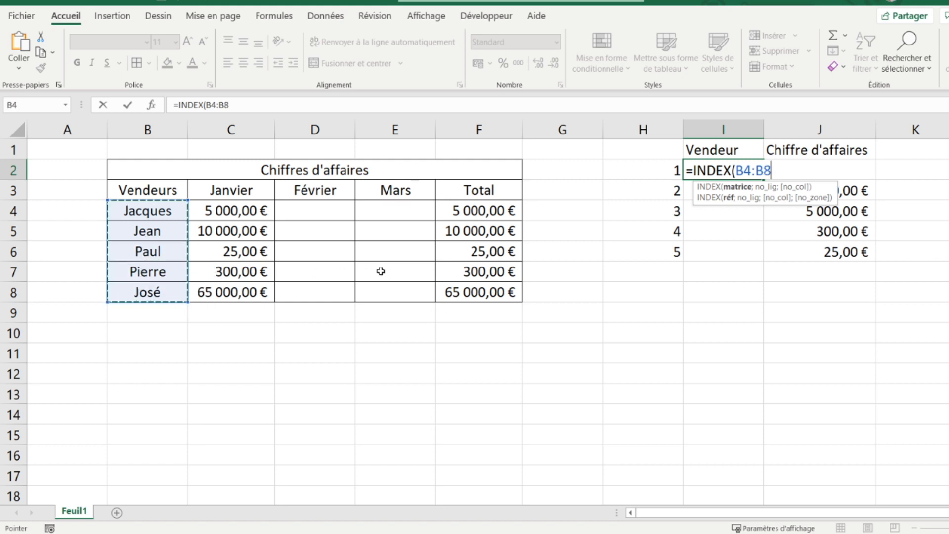
text(;)
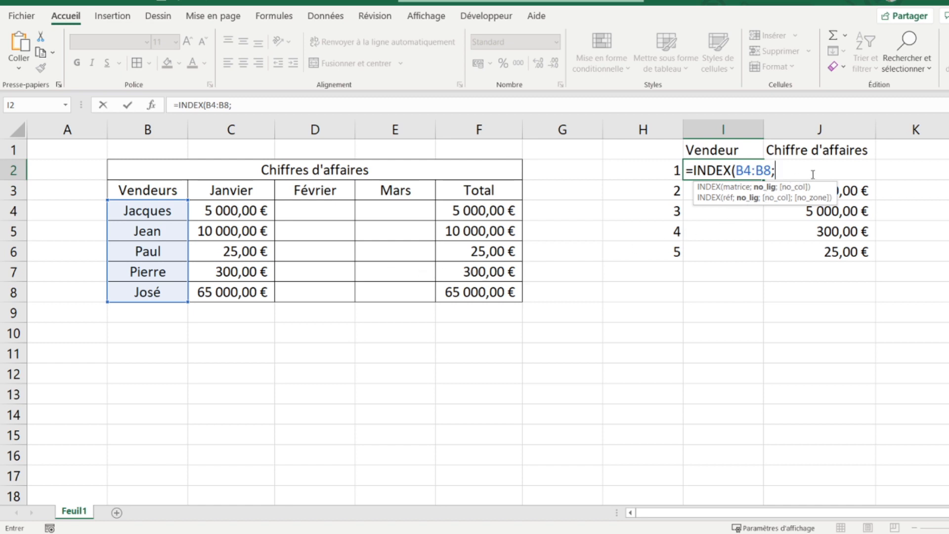
Complete the I2 formula with an exact-match EQUIV as row number, giving =INDEX(B4:B8;EQUIV(J2;F4:F8;0))
text(equ)
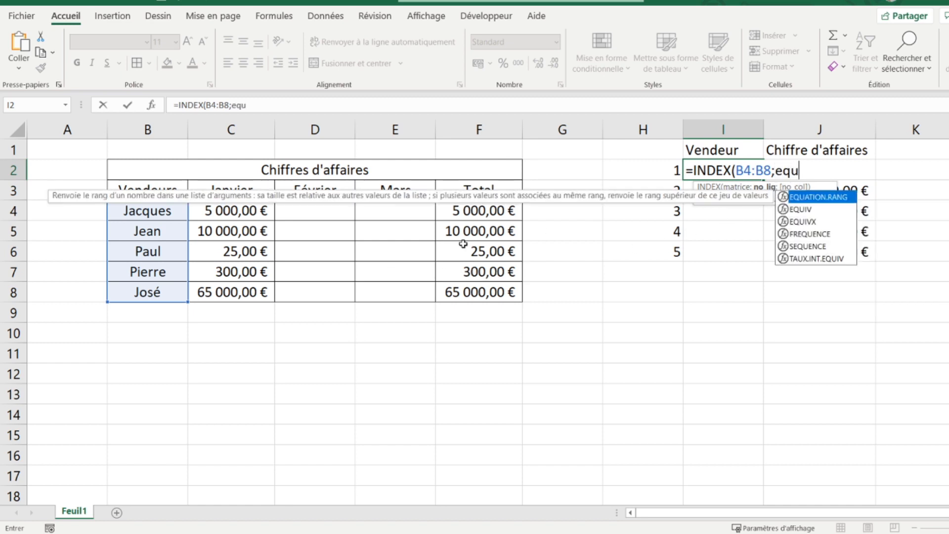
text(iv()
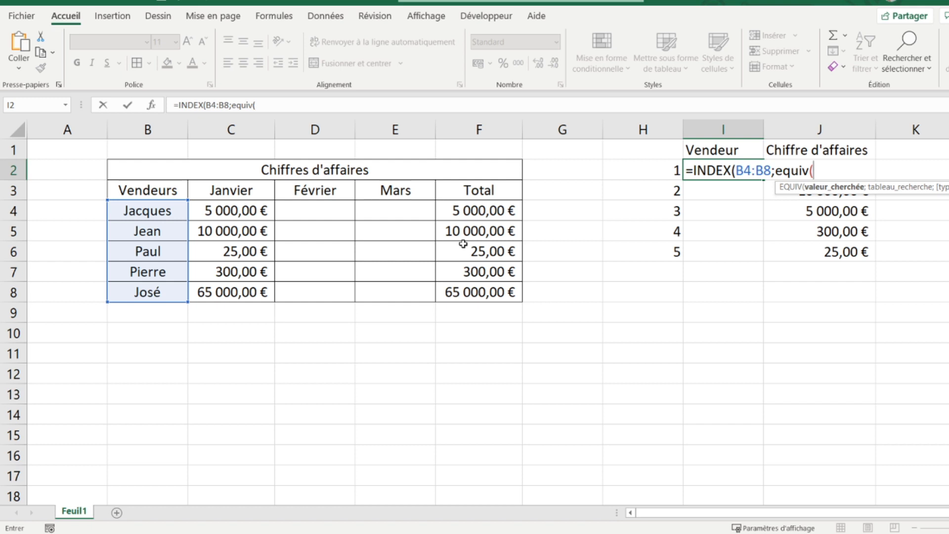
click(832, 176)
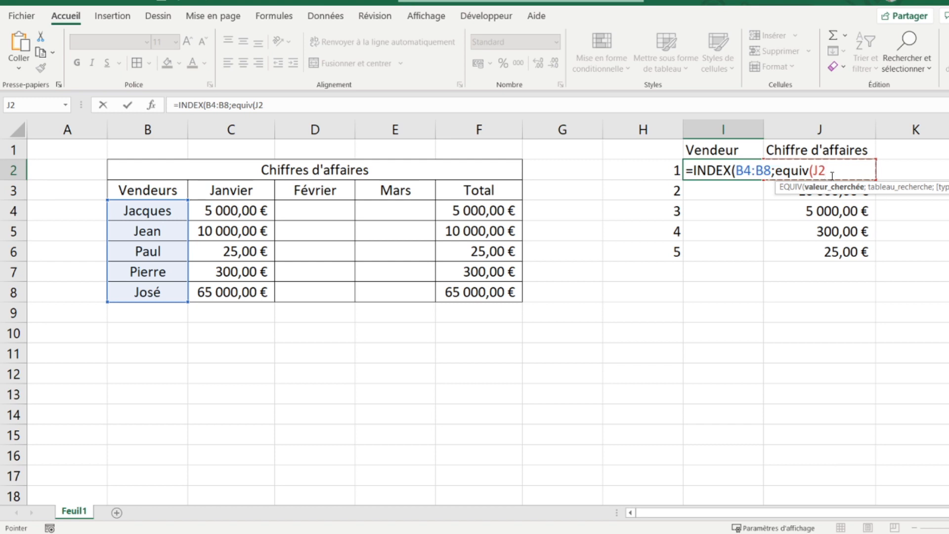
text(;)
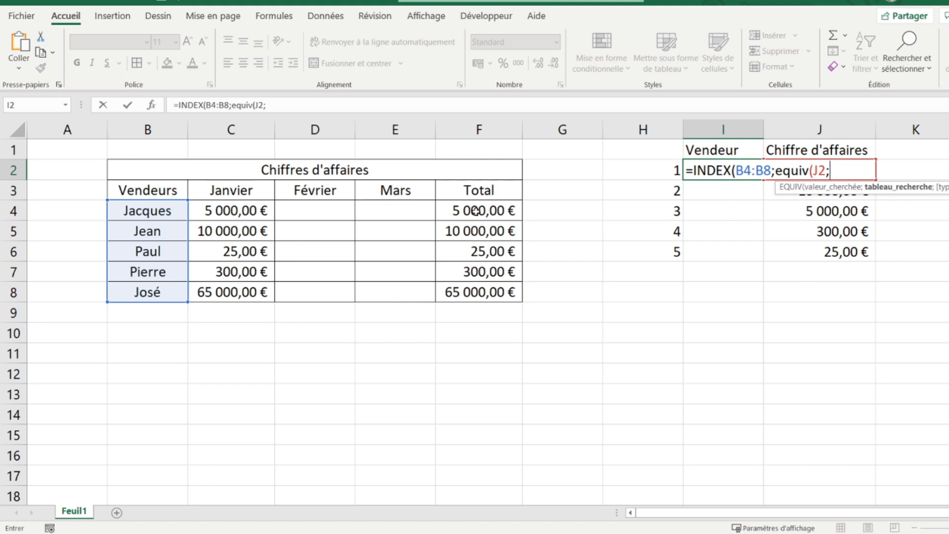
drag(475, 211, 461, 286)
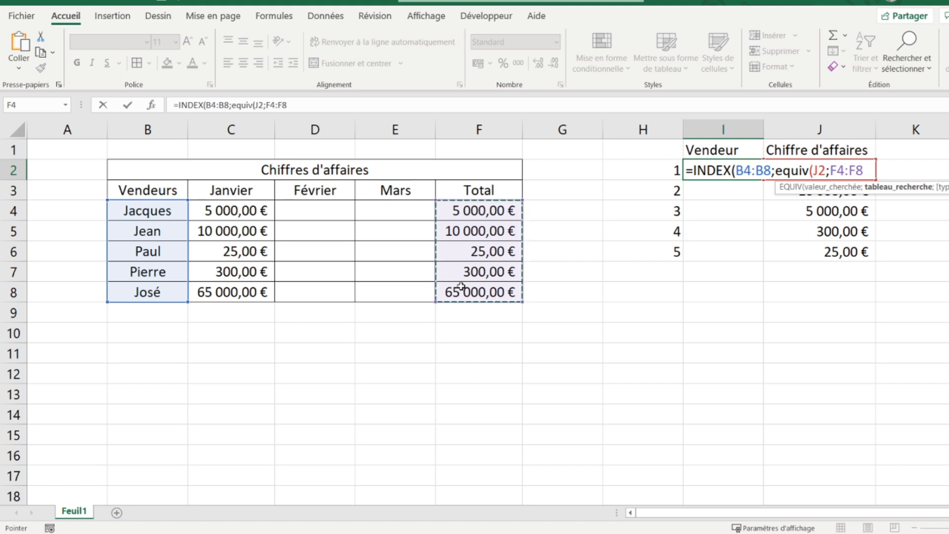
text(;)
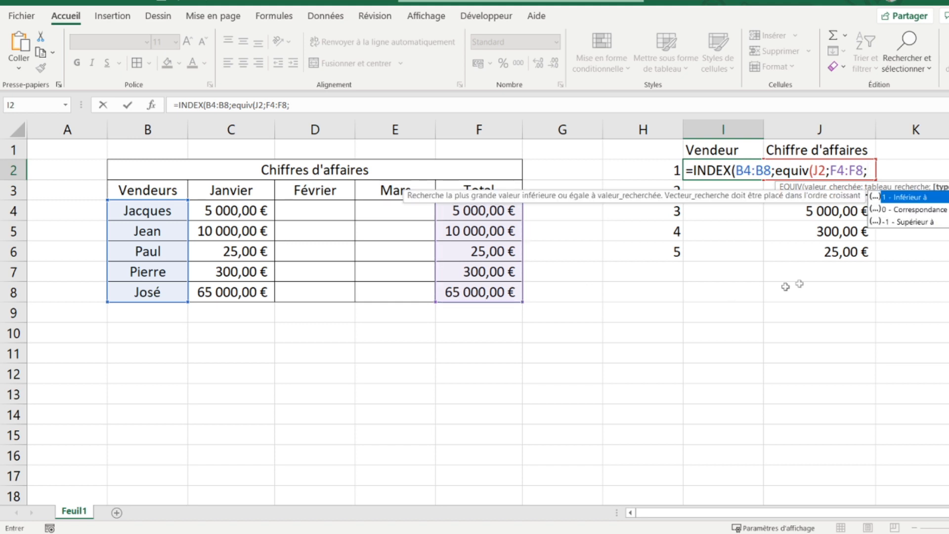
double_click(892, 210)
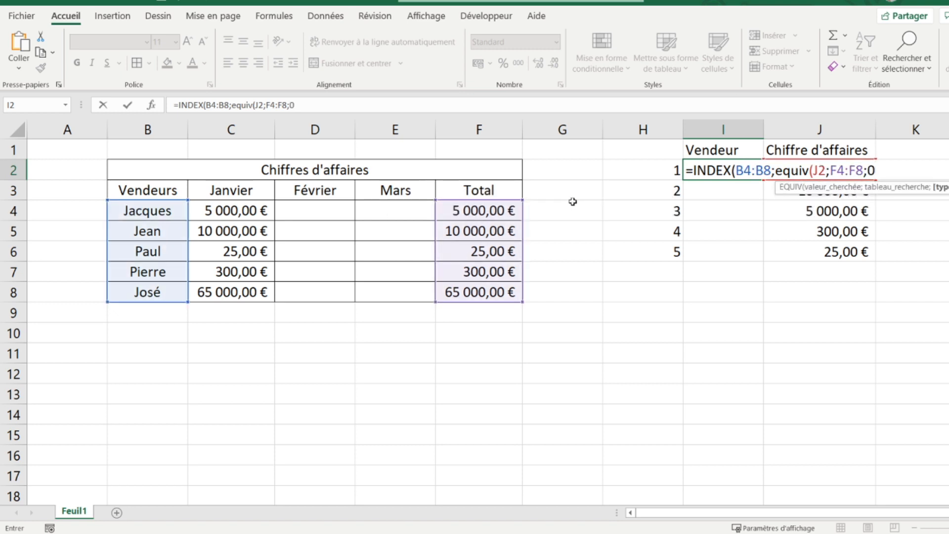
click(360, 107)
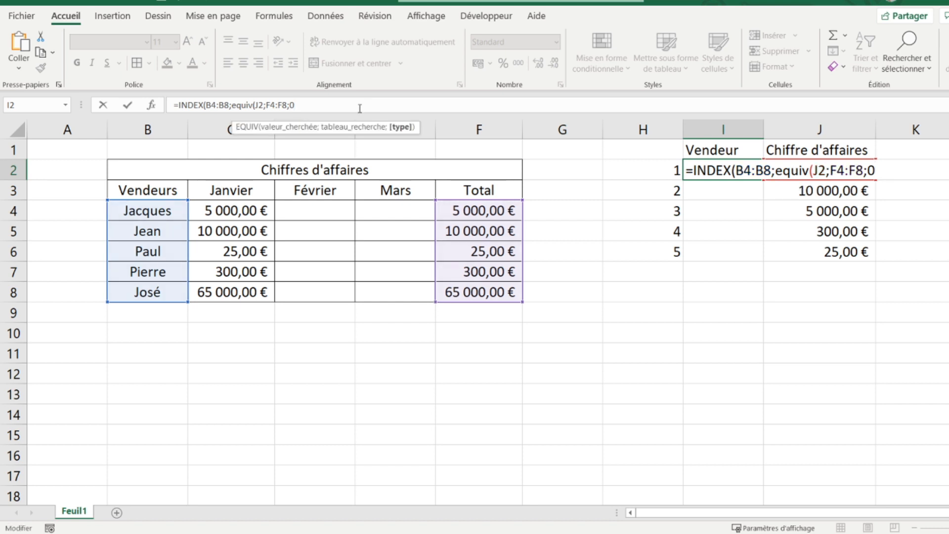
text())
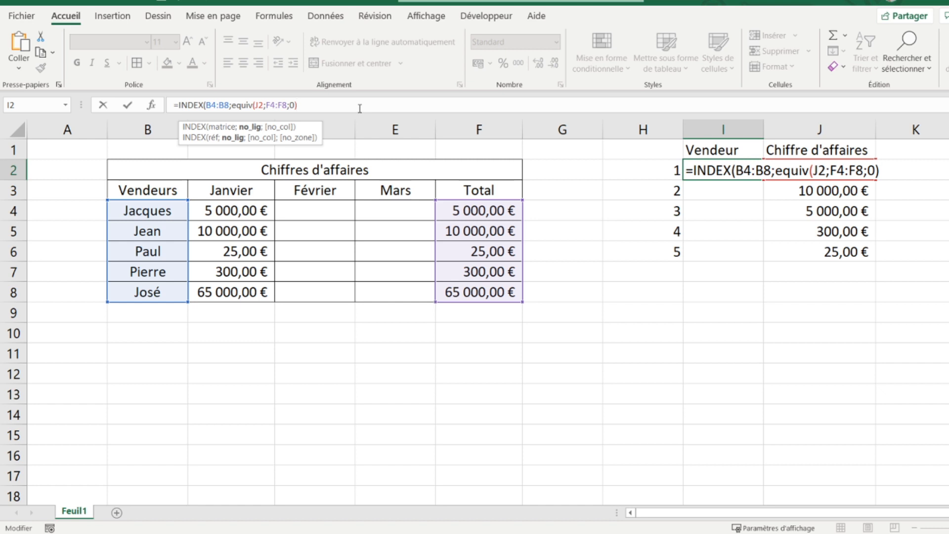
text())
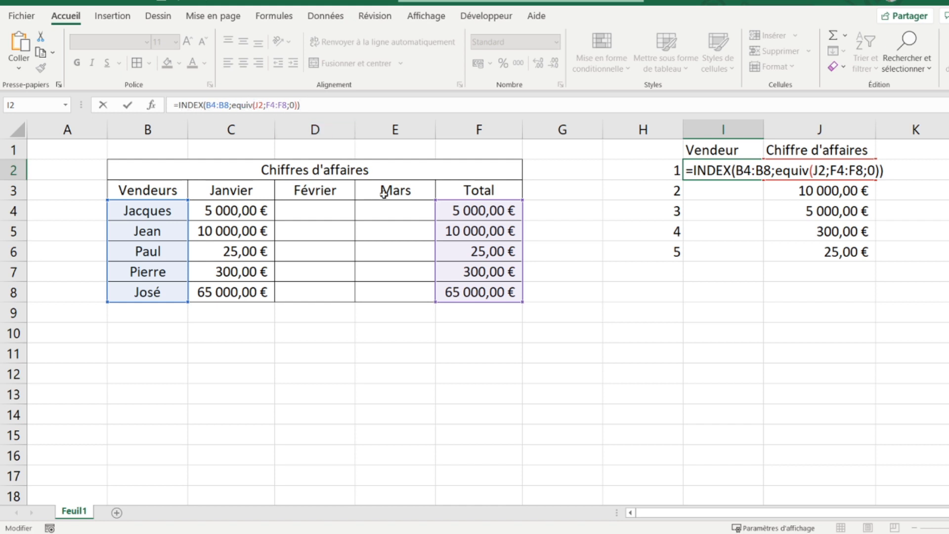
key(Return)
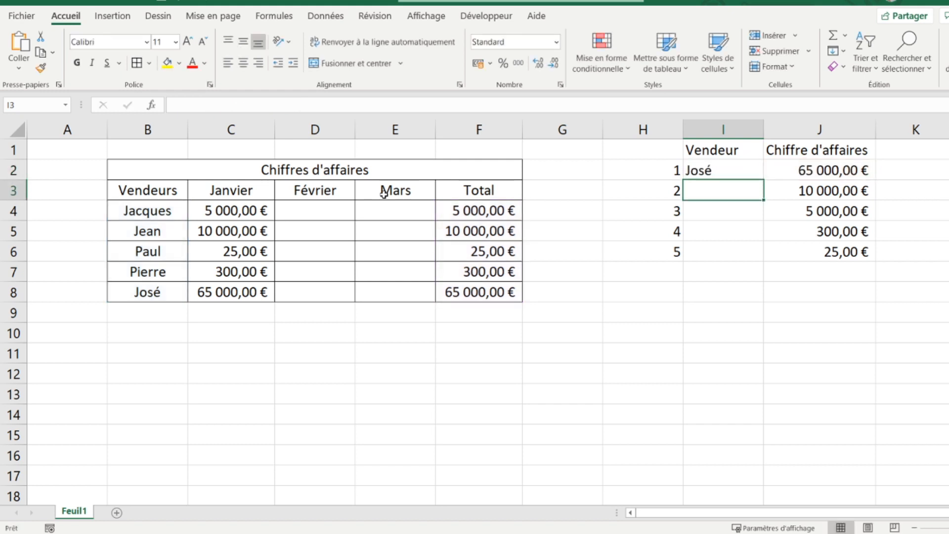
click(698, 170)
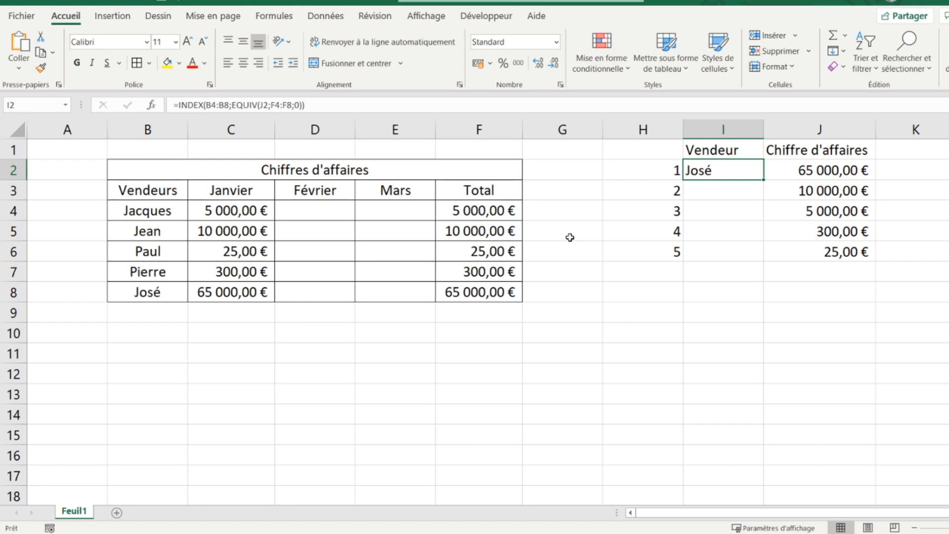
click(202, 295)
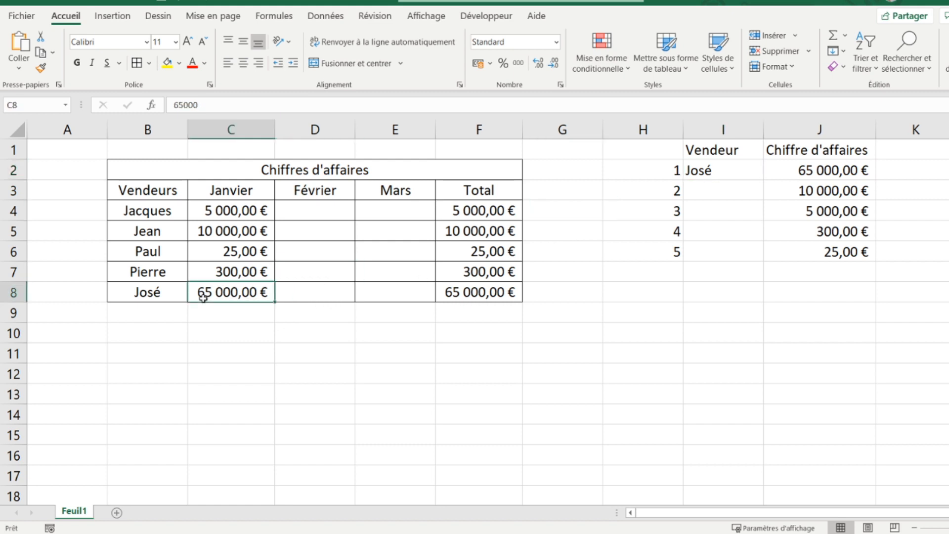
click(457, 297)
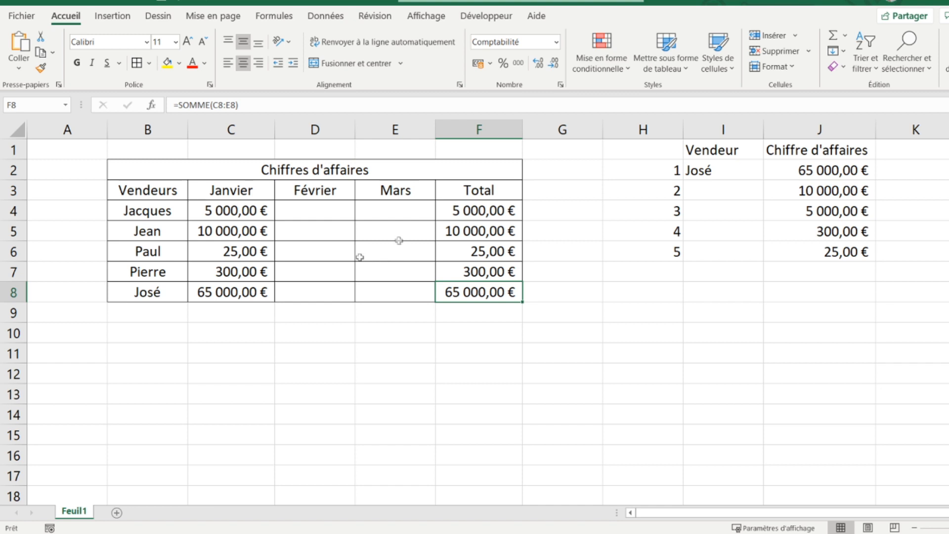
Make the INDEX array in the I2 formula absolute so it reads $B$4:$B$8
click(707, 173)
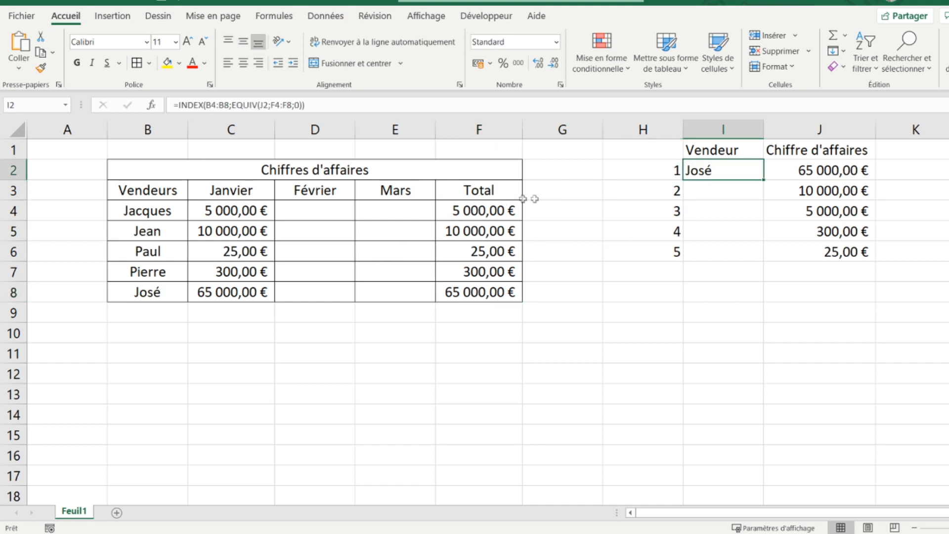
click(324, 105)
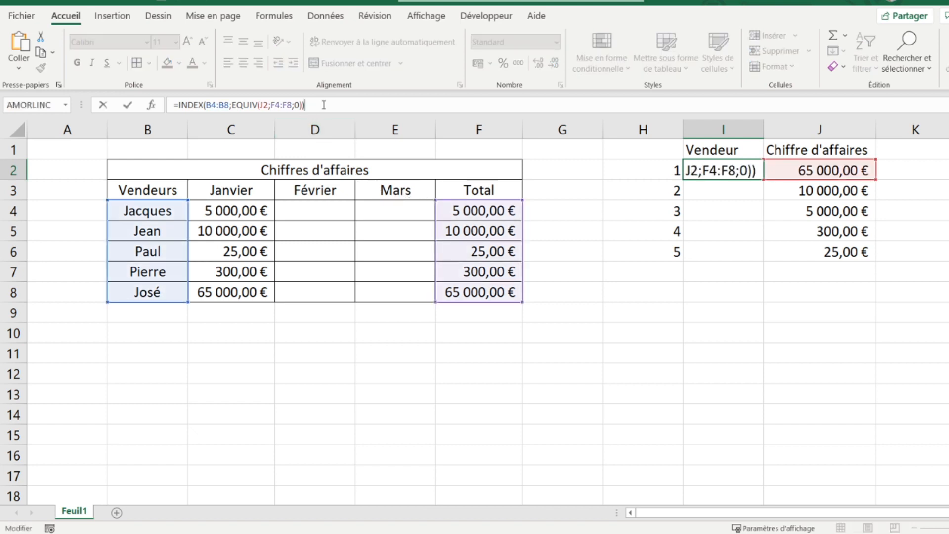
click(212, 105)
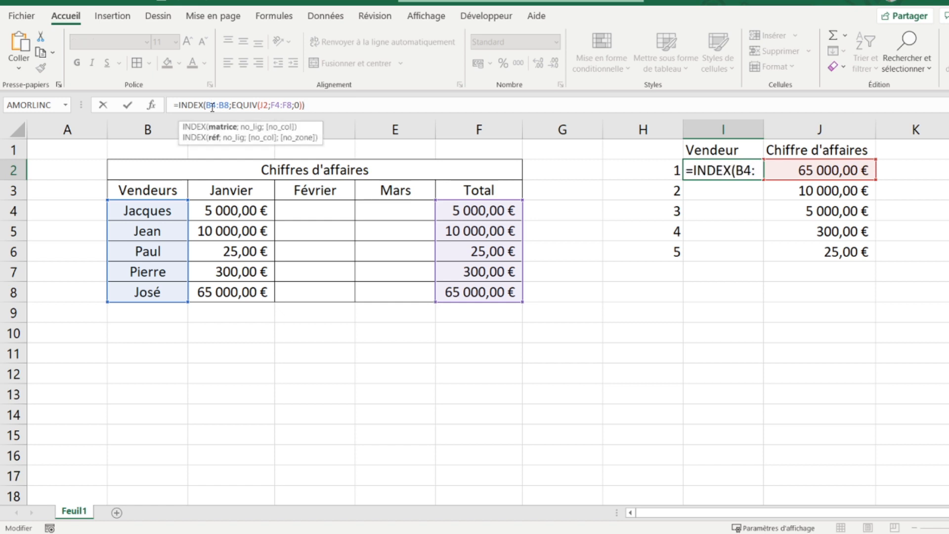
key(F4)
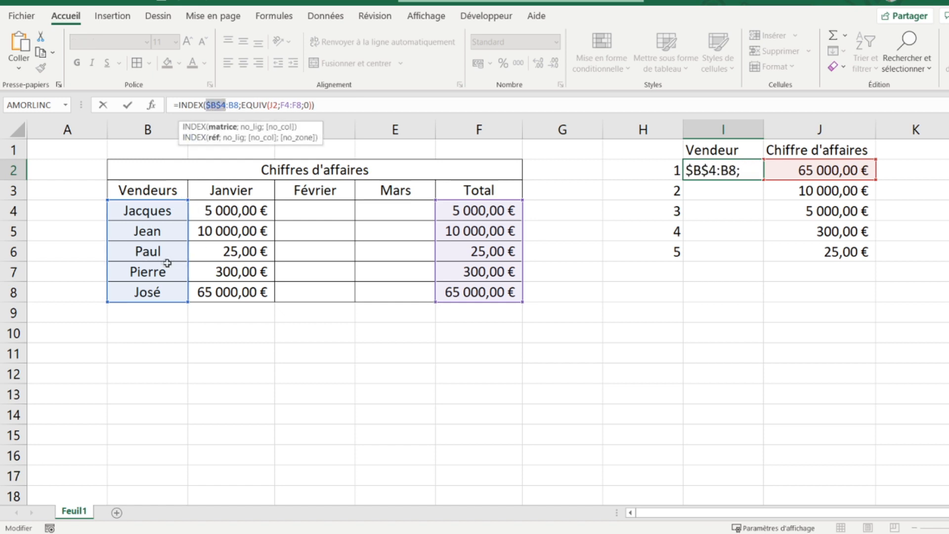
click(233, 105)
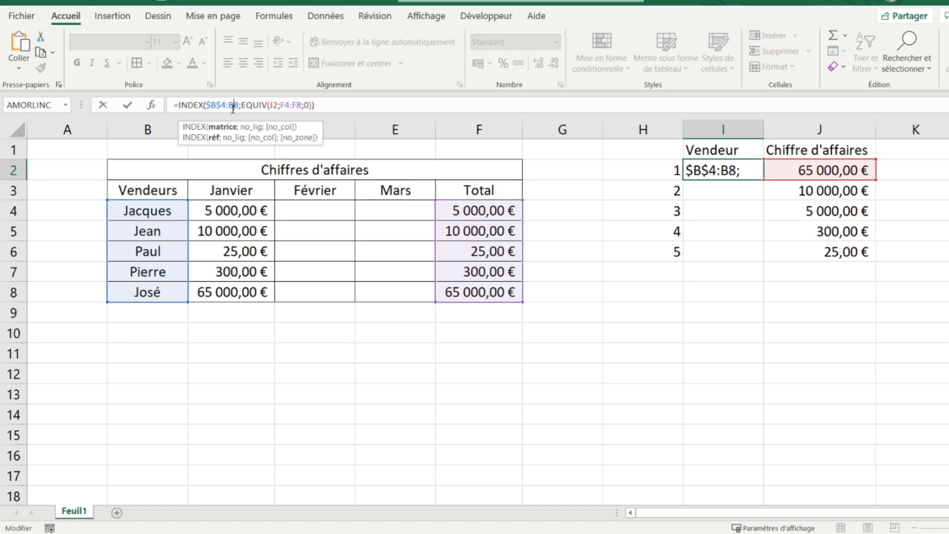
key(F4)
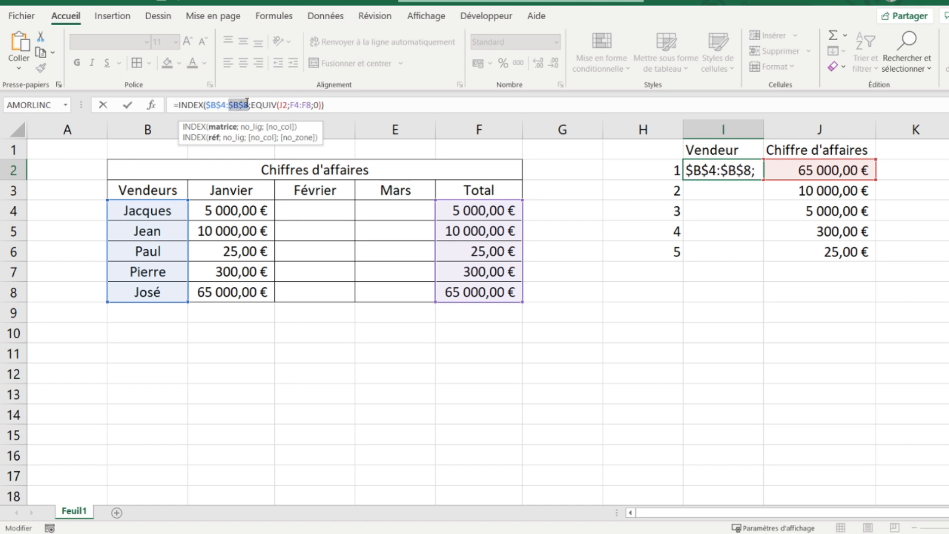
Make the EQUIV lookup range in the I2 formula absolute, giving =INDEX($B$4:$B$8;EQUIV(J2;$F$4:$F$8;0))
click(283, 105)
click(283, 105)
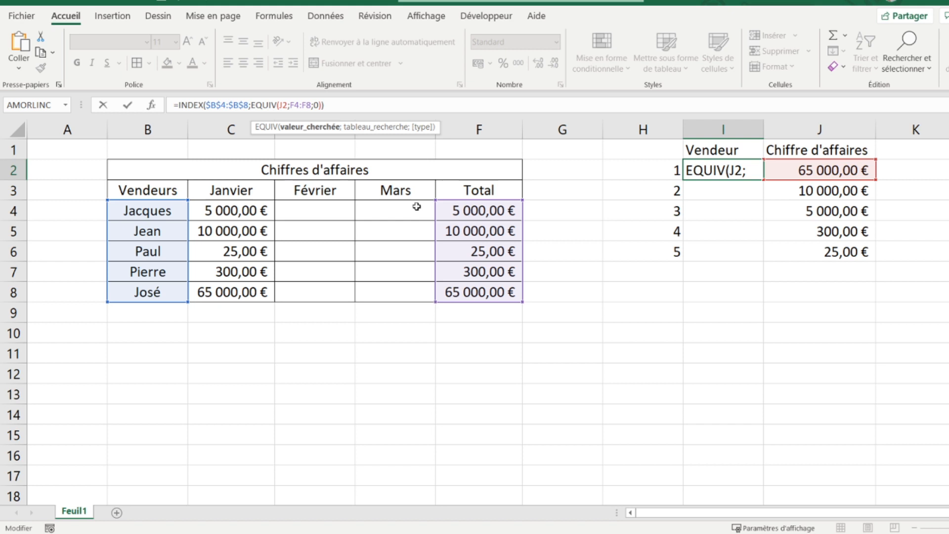
click(297, 105)
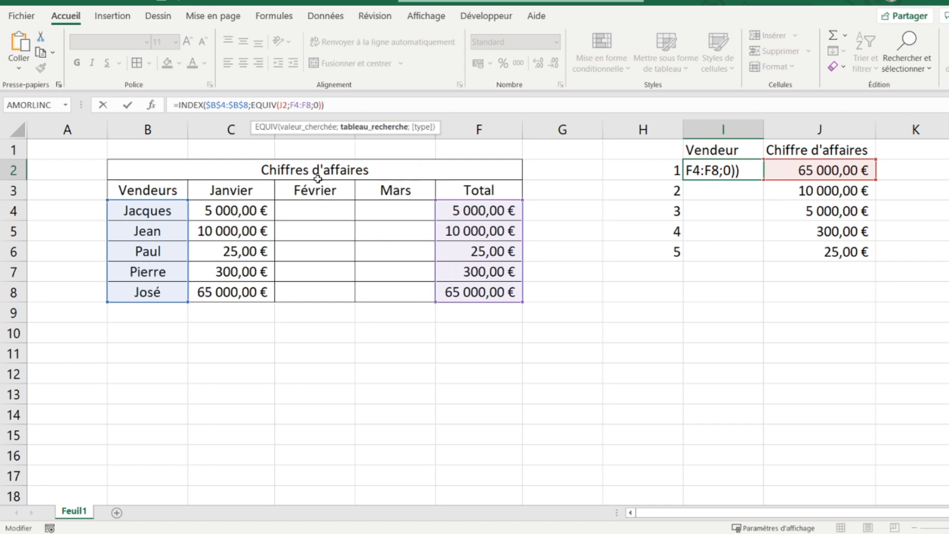
key(F4)
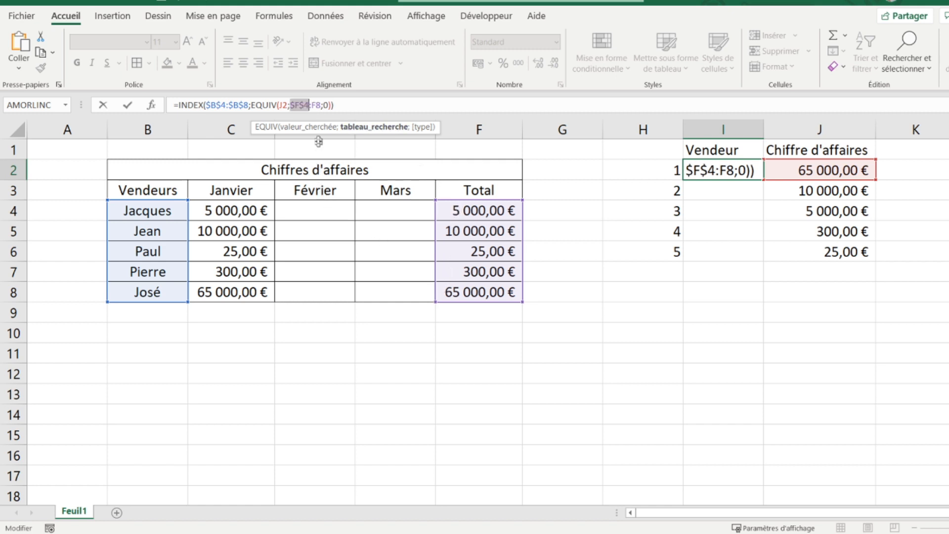
click(316, 104)
key(F4)
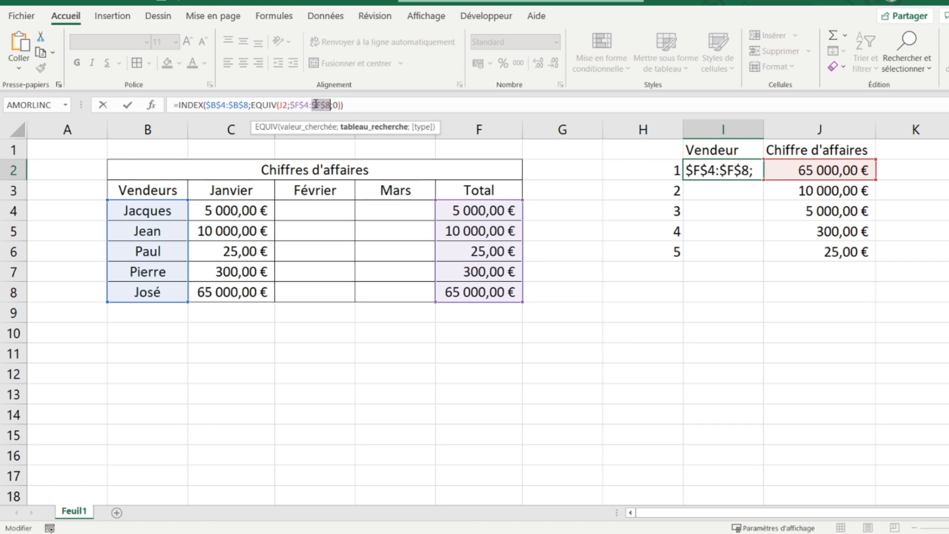
key(Return)
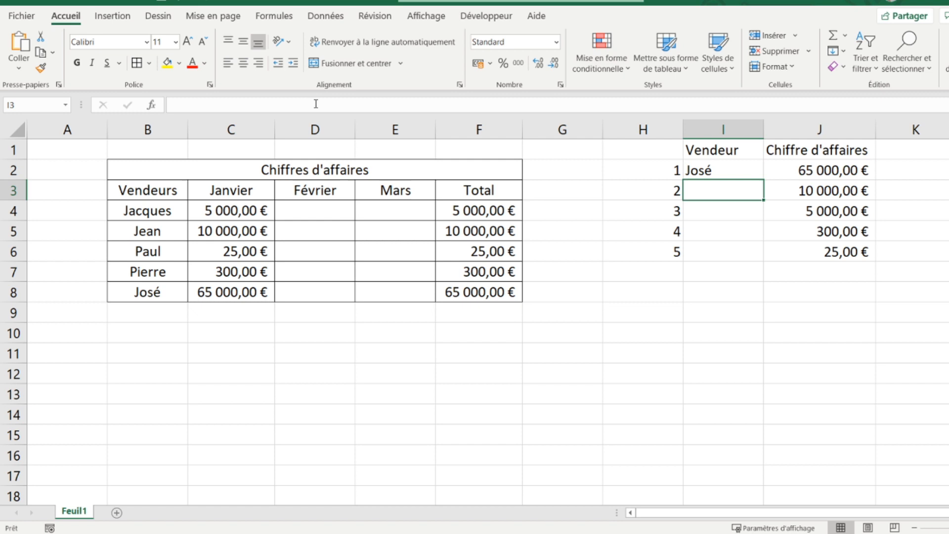
Copy the INDEX formula from I2 down through I6
click(691, 168)
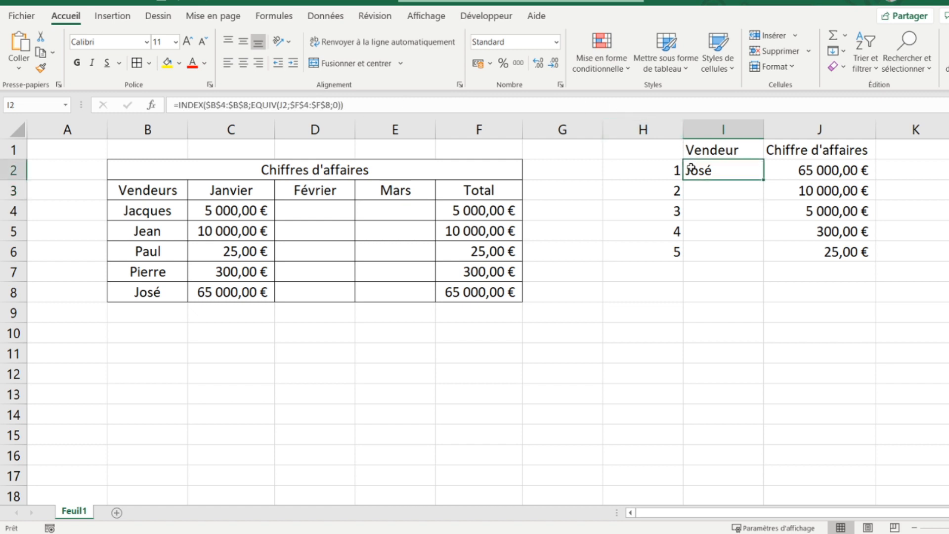
drag(763, 178, 749, 259)
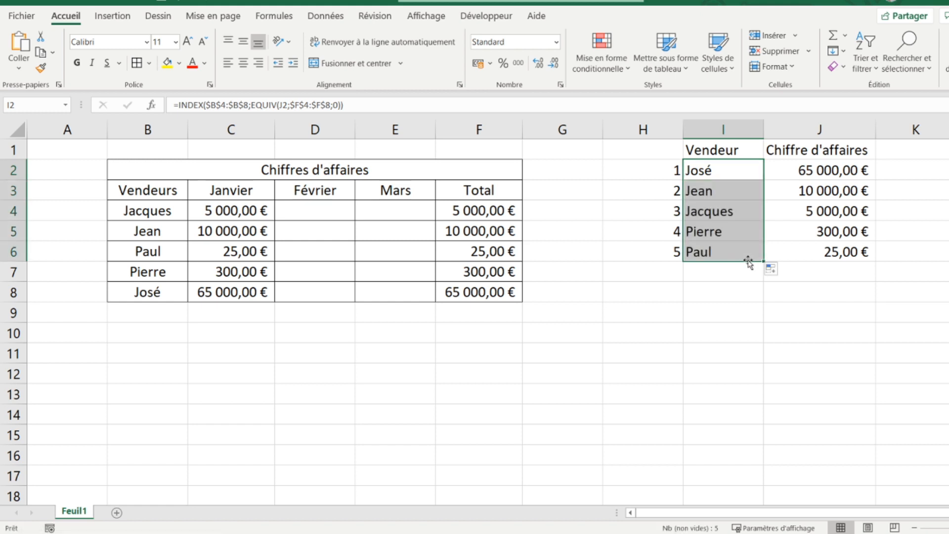
click(617, 211)
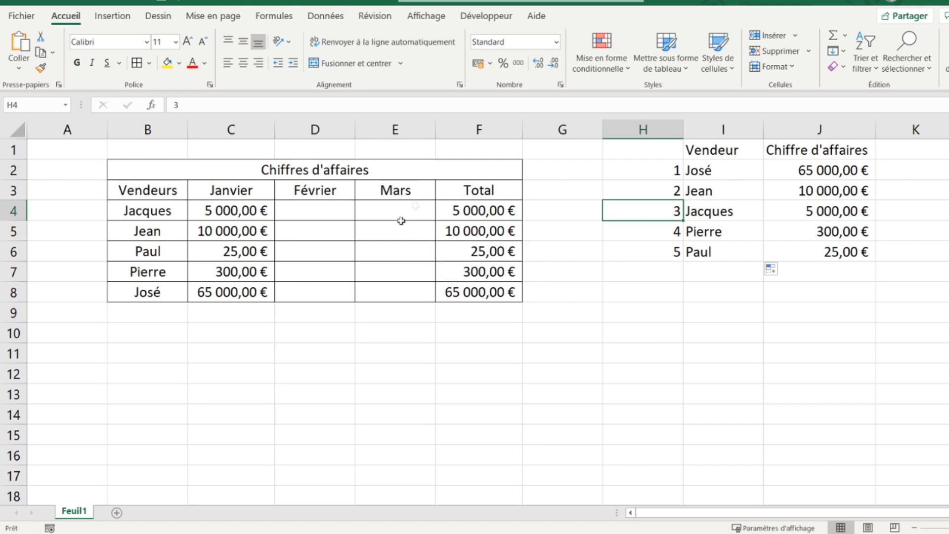
click(795, 187)
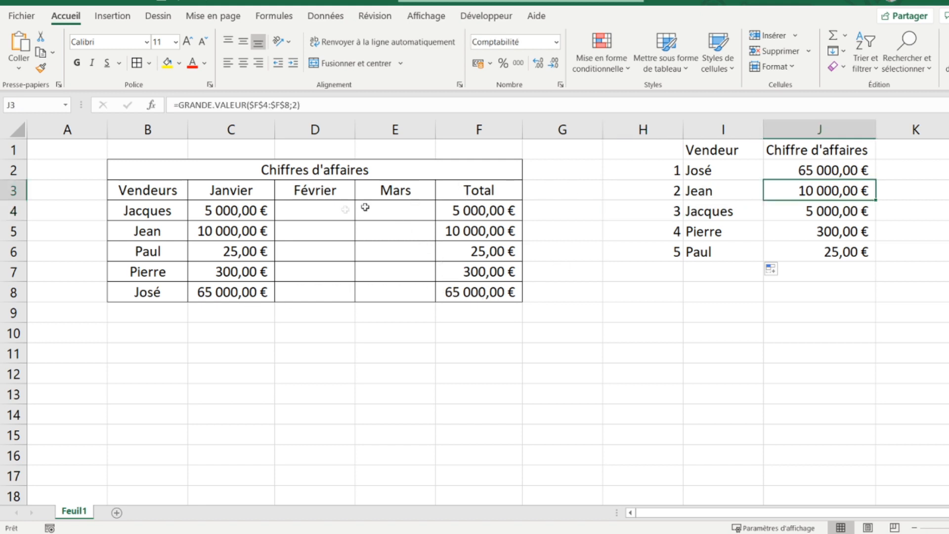
click(247, 230)
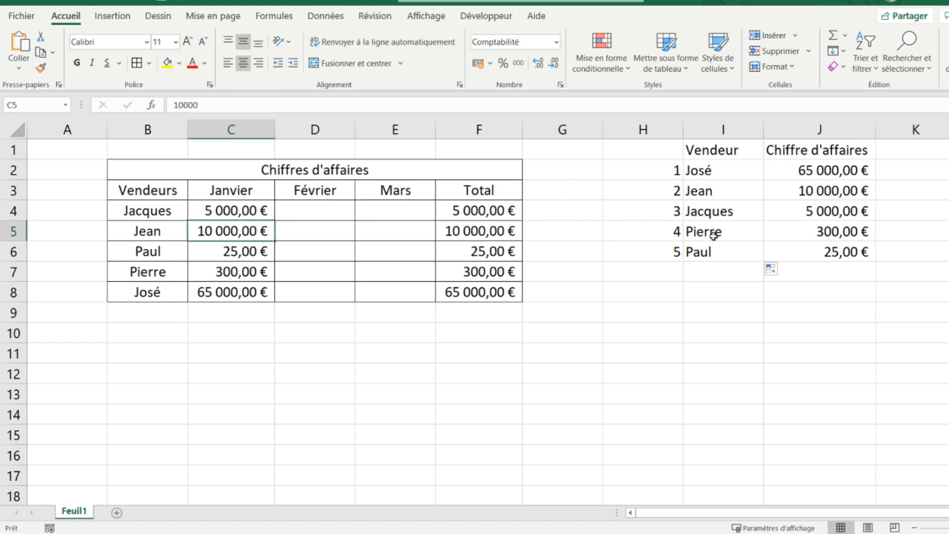
Enter February revenues of 20000 in D4 and 2000000 in D6
click(317, 208)
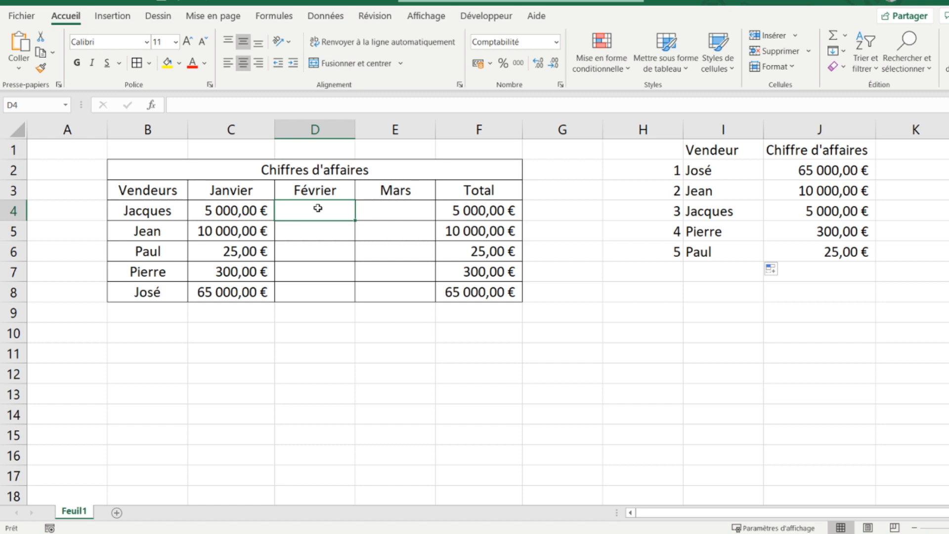
text(20000)
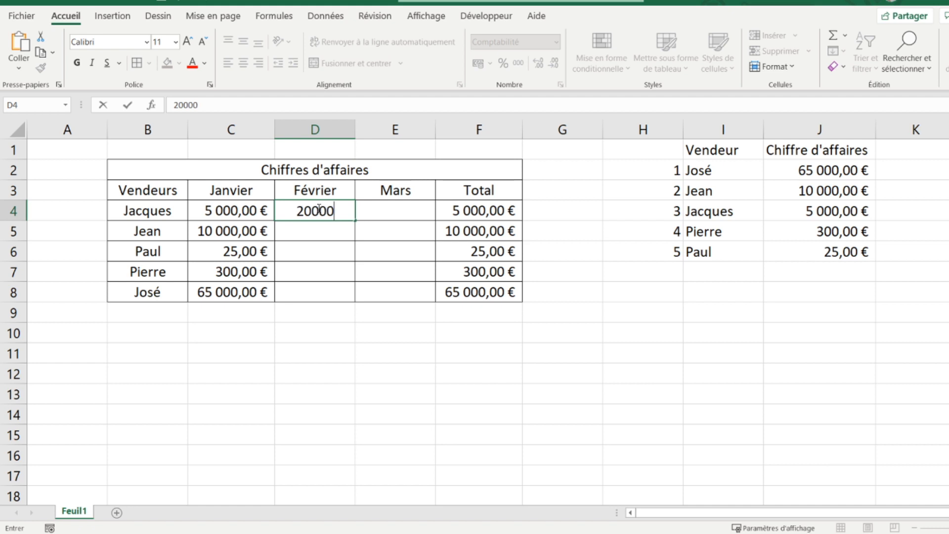
key(Return)
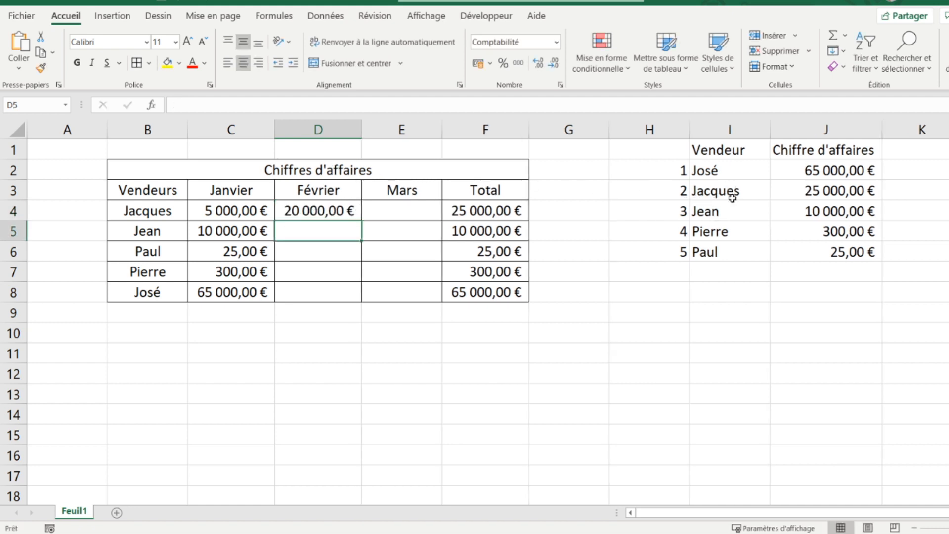
click(307, 248)
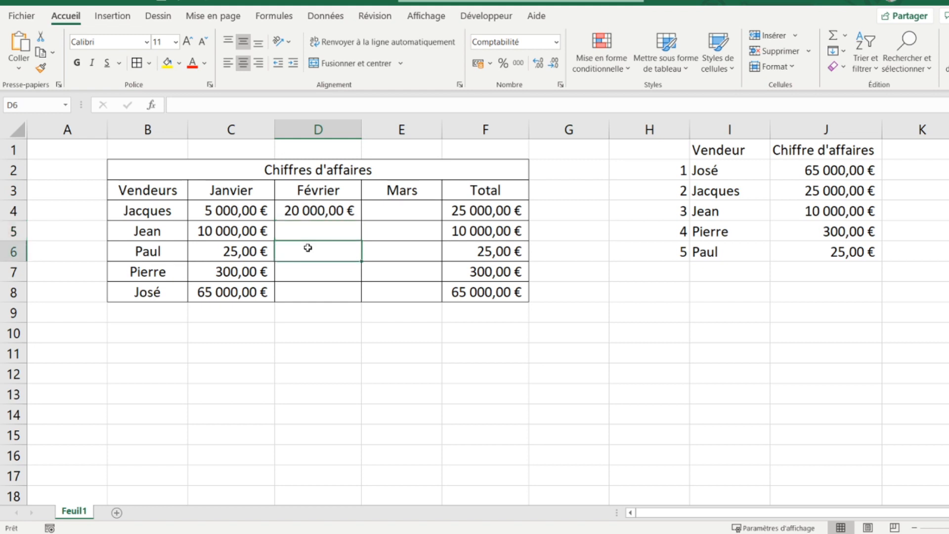
text(2000000)
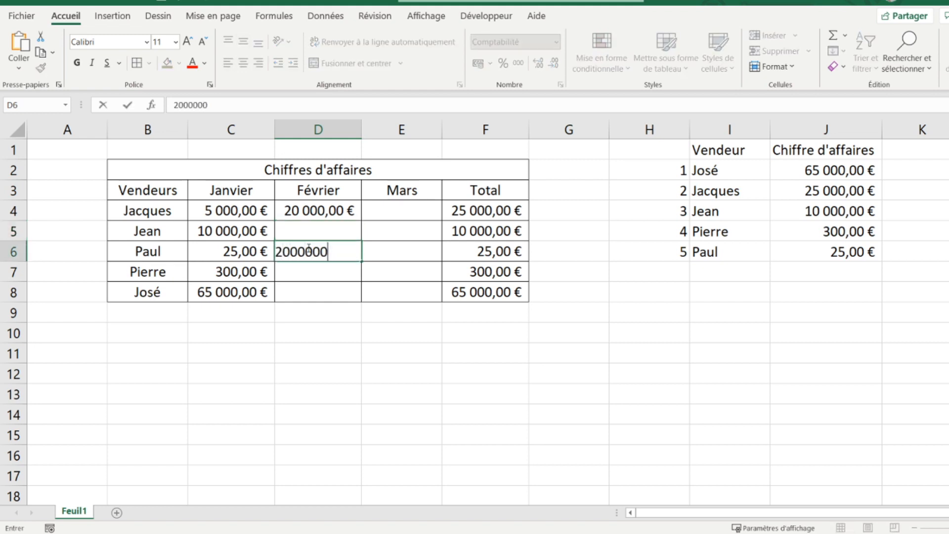
key(Return)
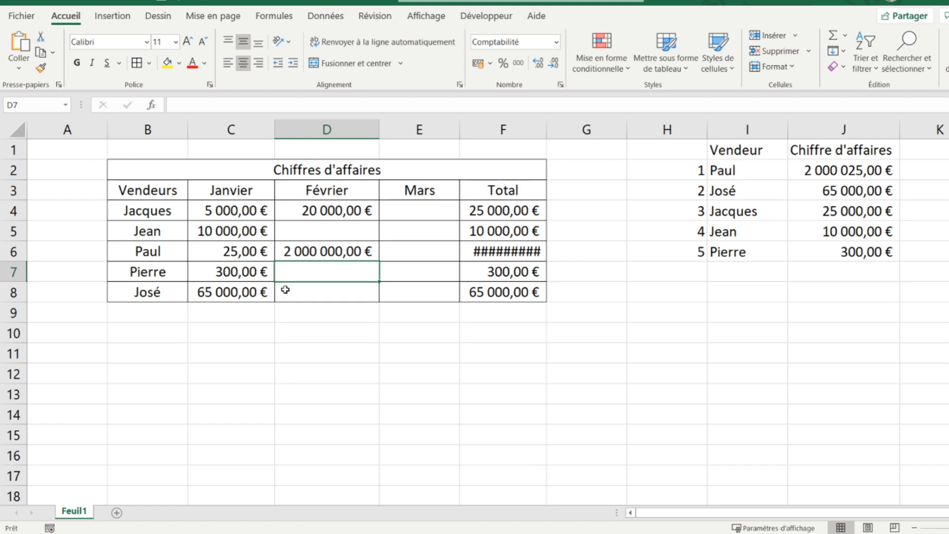
Enter February revenues of 200 in D7 and 20000 in D8
text(200)
key(Return)
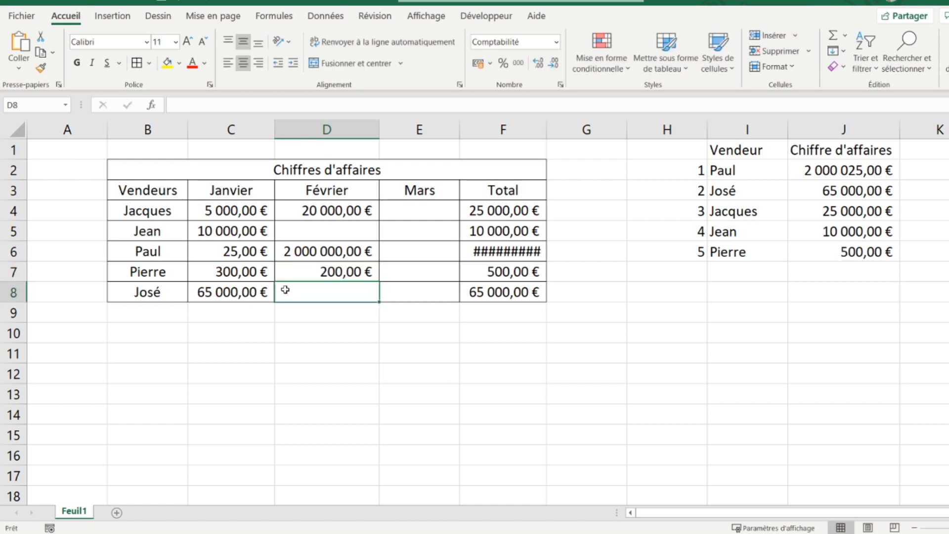
text(20000)
key(Return)
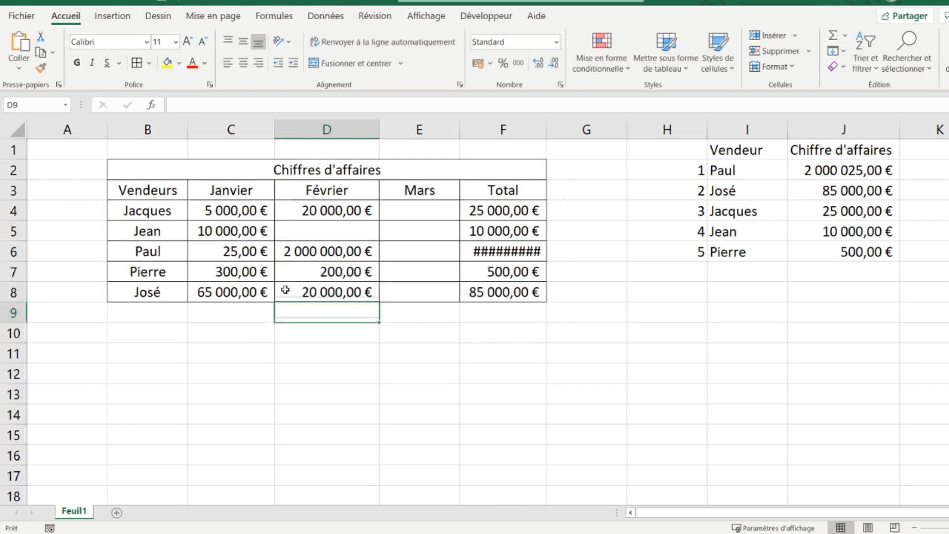
click(285, 290)
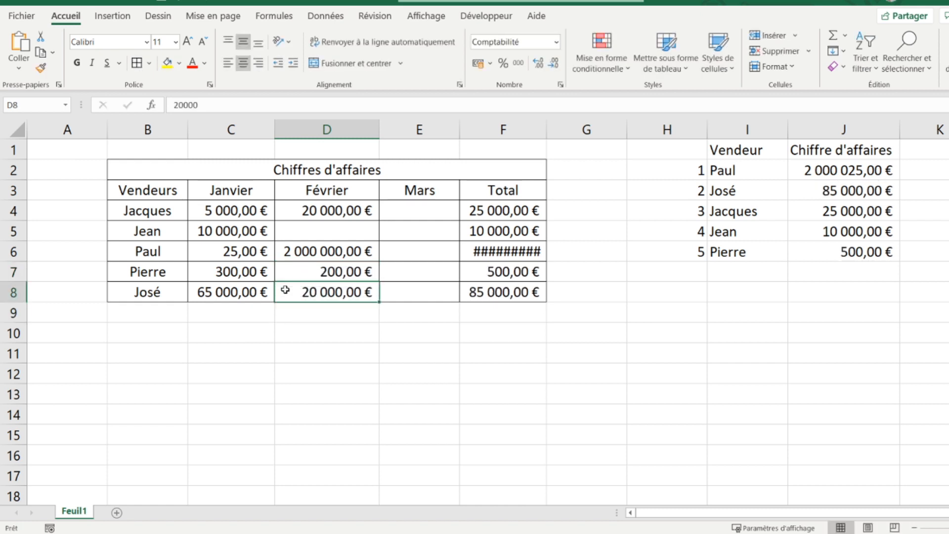
Autofit the width of the Total column F to its contents and delete the empty column A
double_click(547, 130)
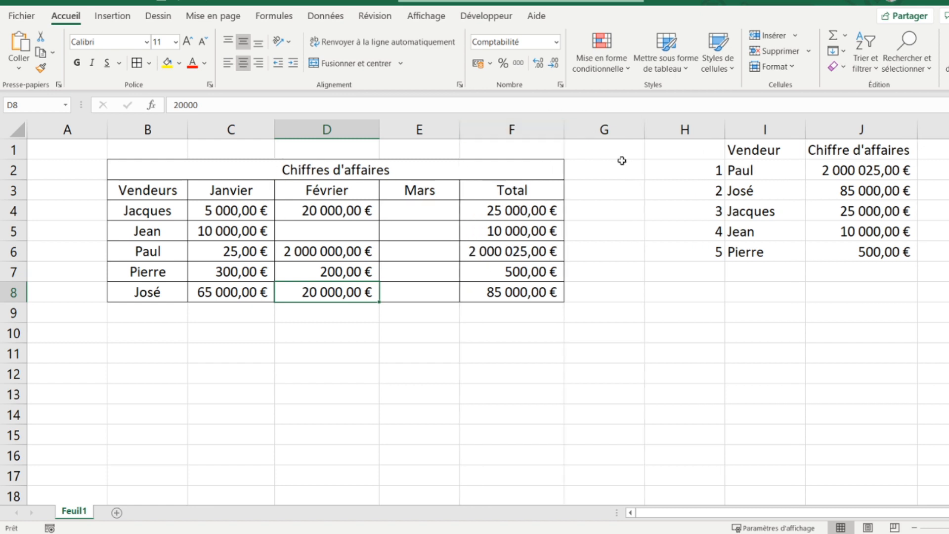
click(73, 132)
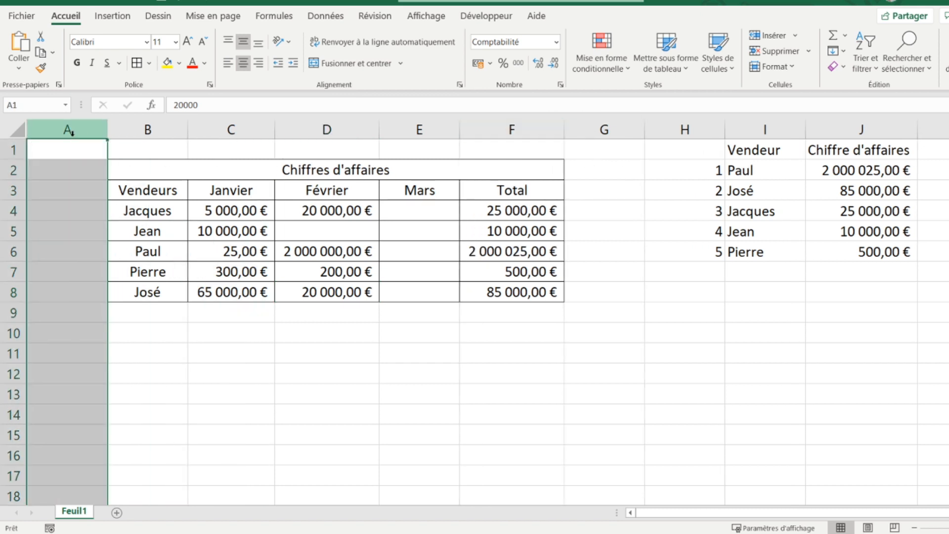
right_click(73, 131)
click(101, 268)
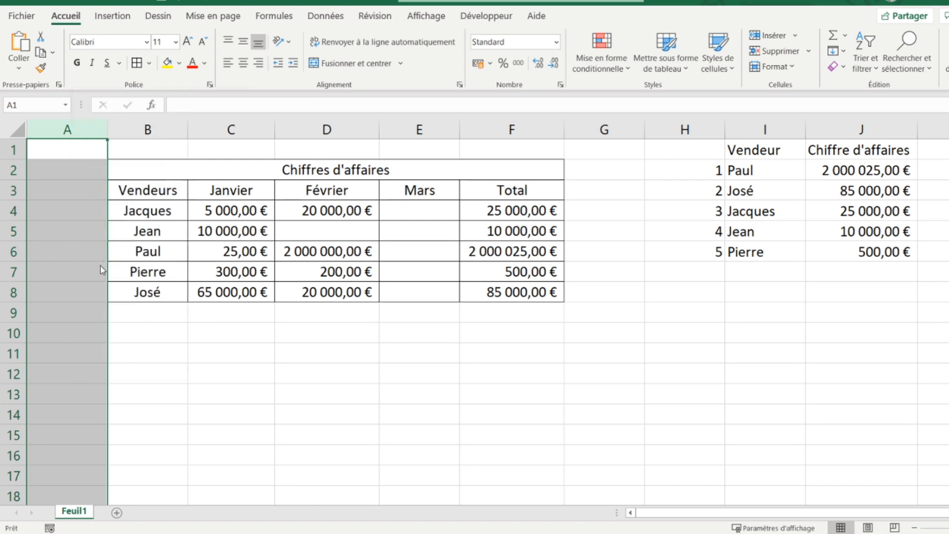
click(534, 182)
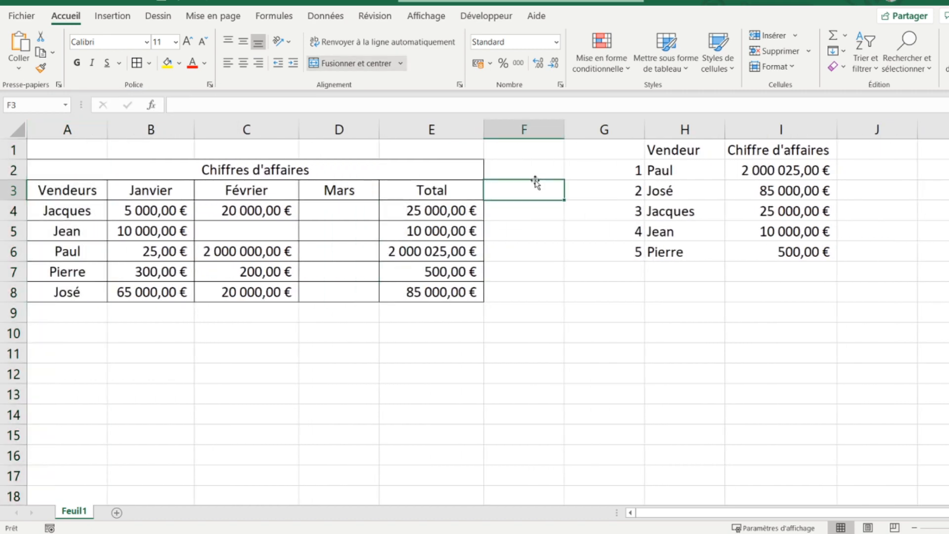
click(618, 148)
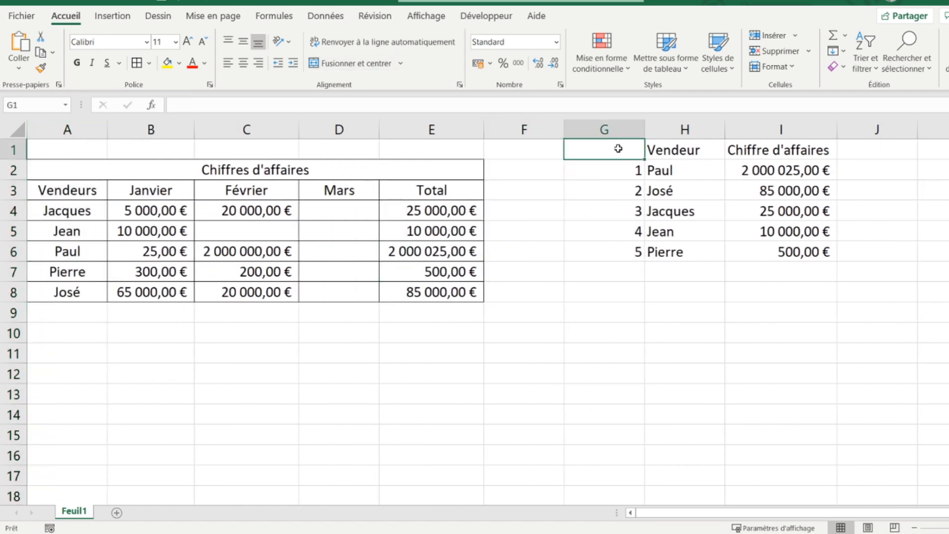
key(Down)
key(Right)
key(Right)
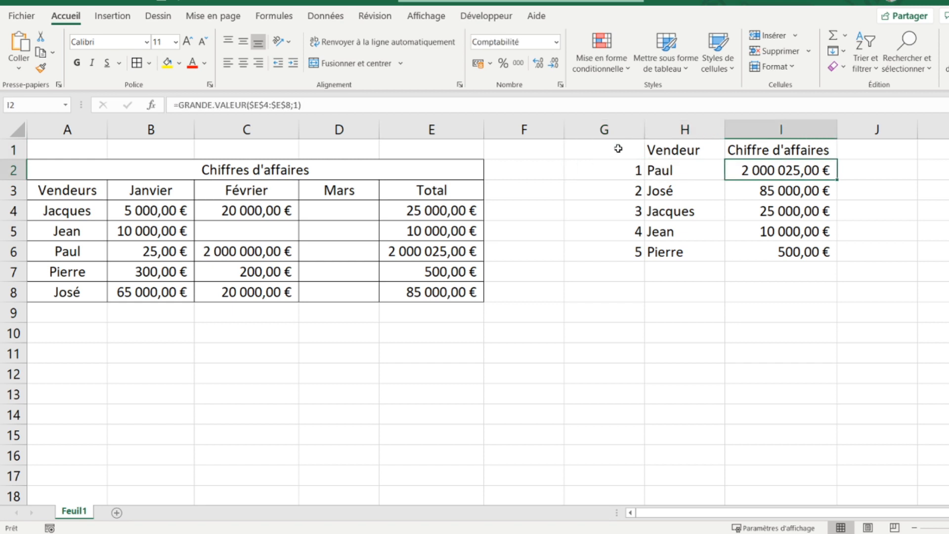
key(Left)
key(Left)
key(Left)
key(Left)
key(Up)
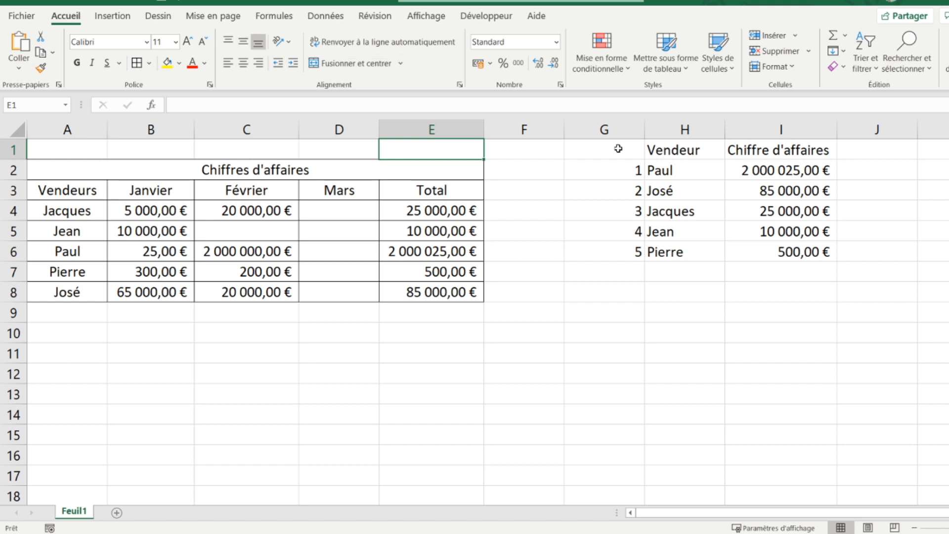
key(Left)
key(Left)
key(Left)
key(Left)
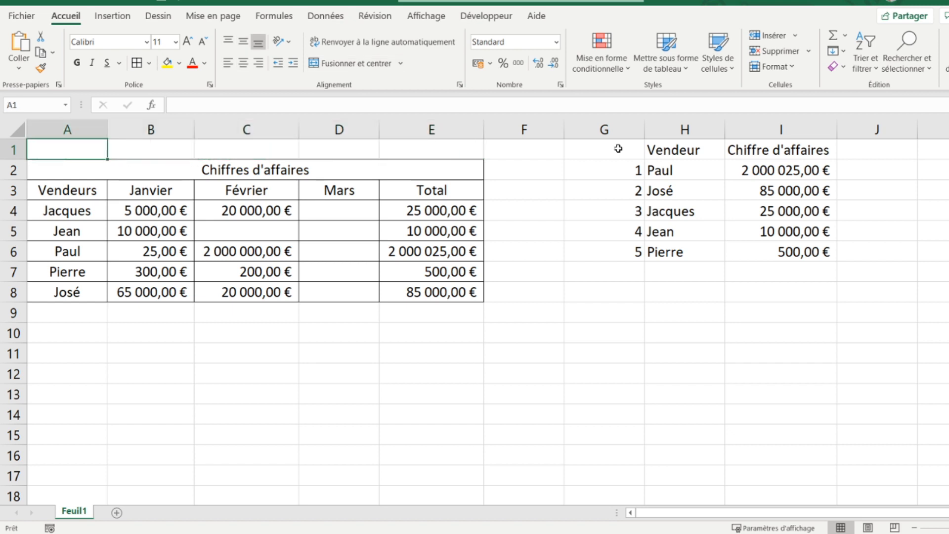